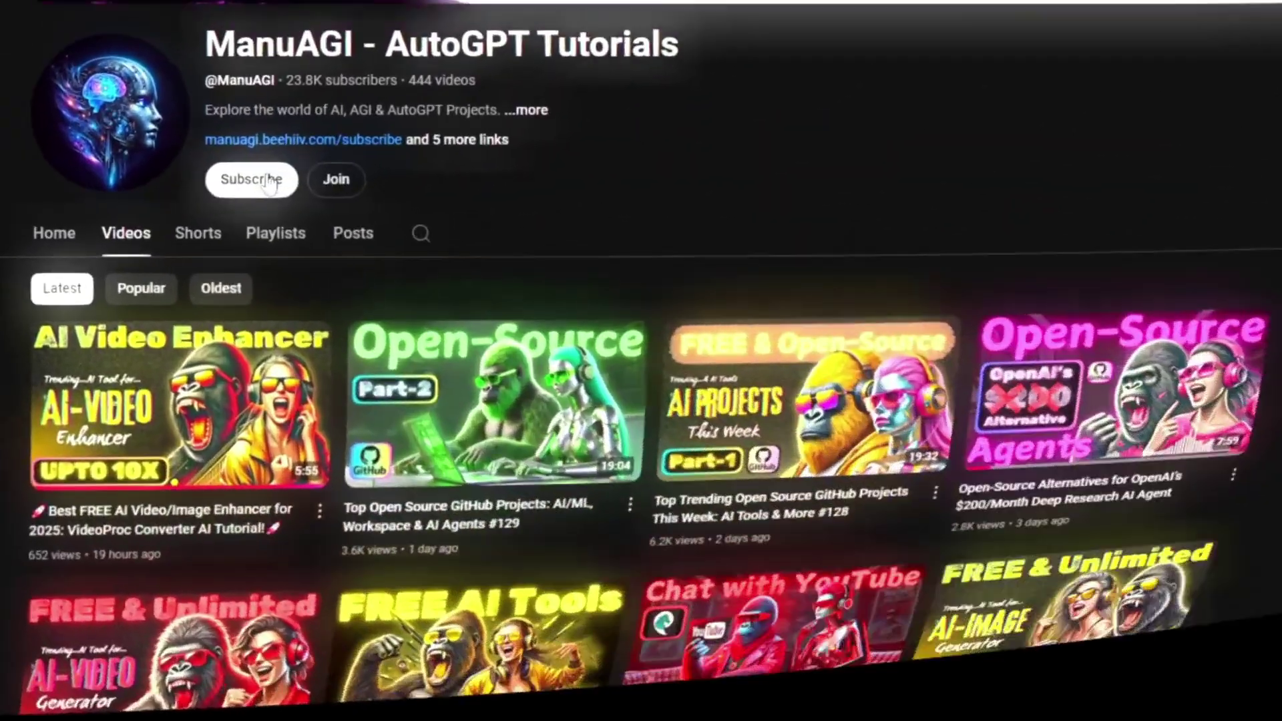
Step: Subscribe to the ManuAGI - AutoGPT Tutorials channel and set its notifications to All
click(268, 182)
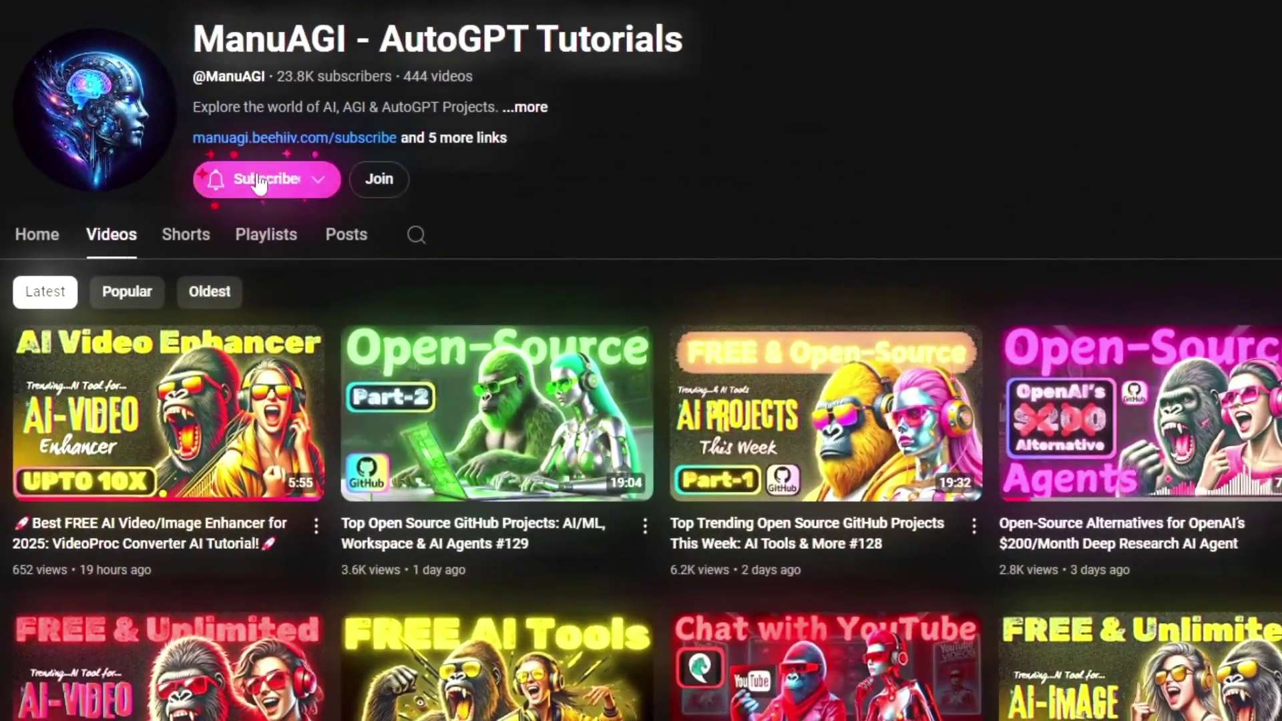
click(321, 181)
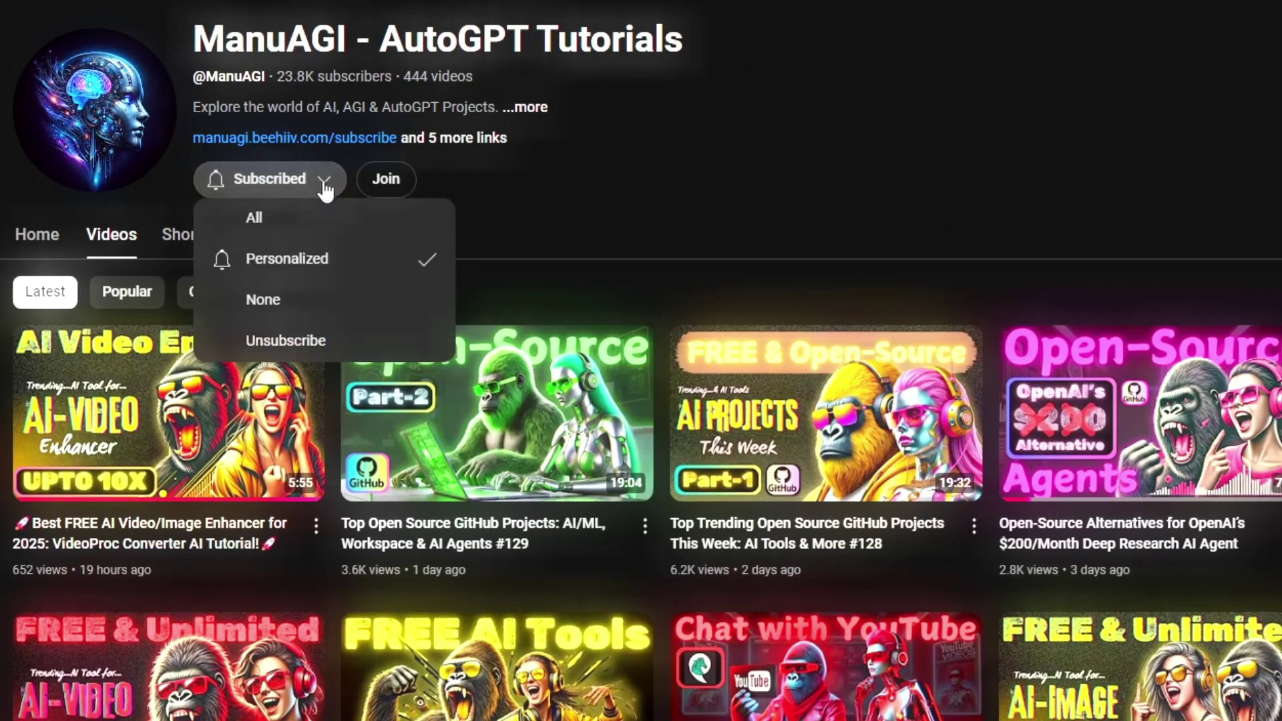
click(286, 223)
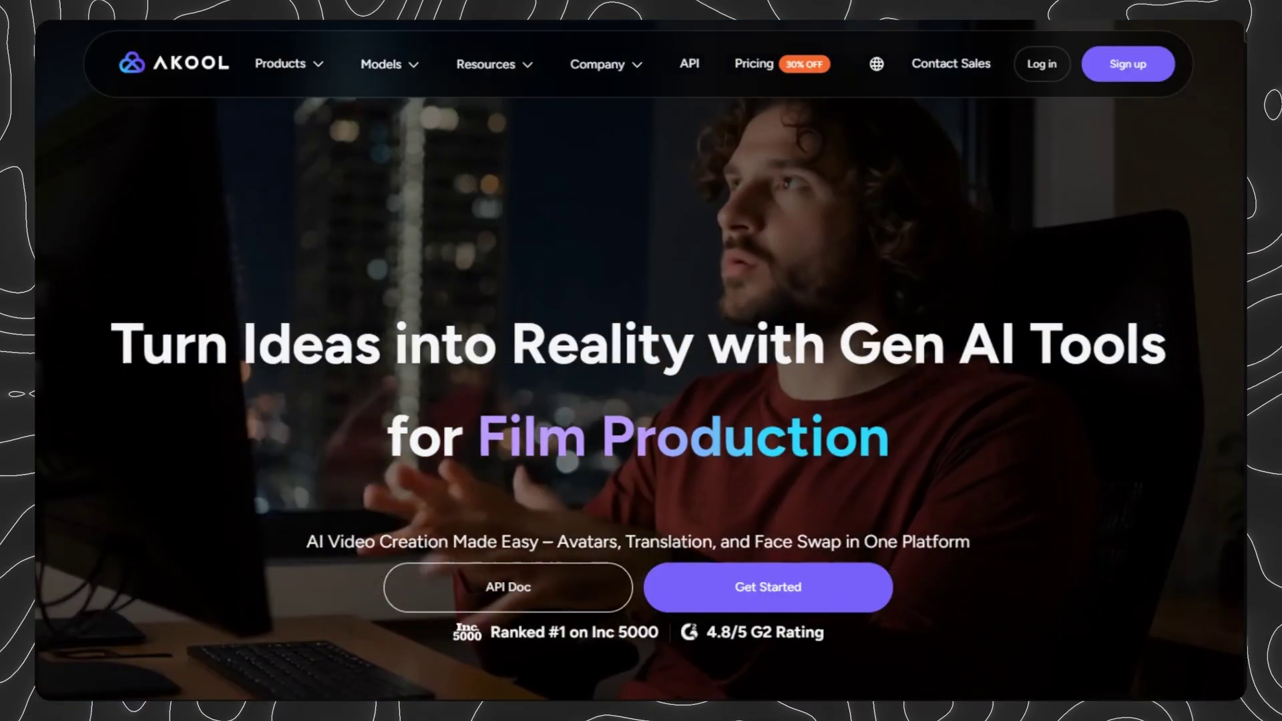
Step: Look through the Akool home page, examining the Try These Effects gallery with its video models and the Highlights section
scroll(641, 361, down, 8)
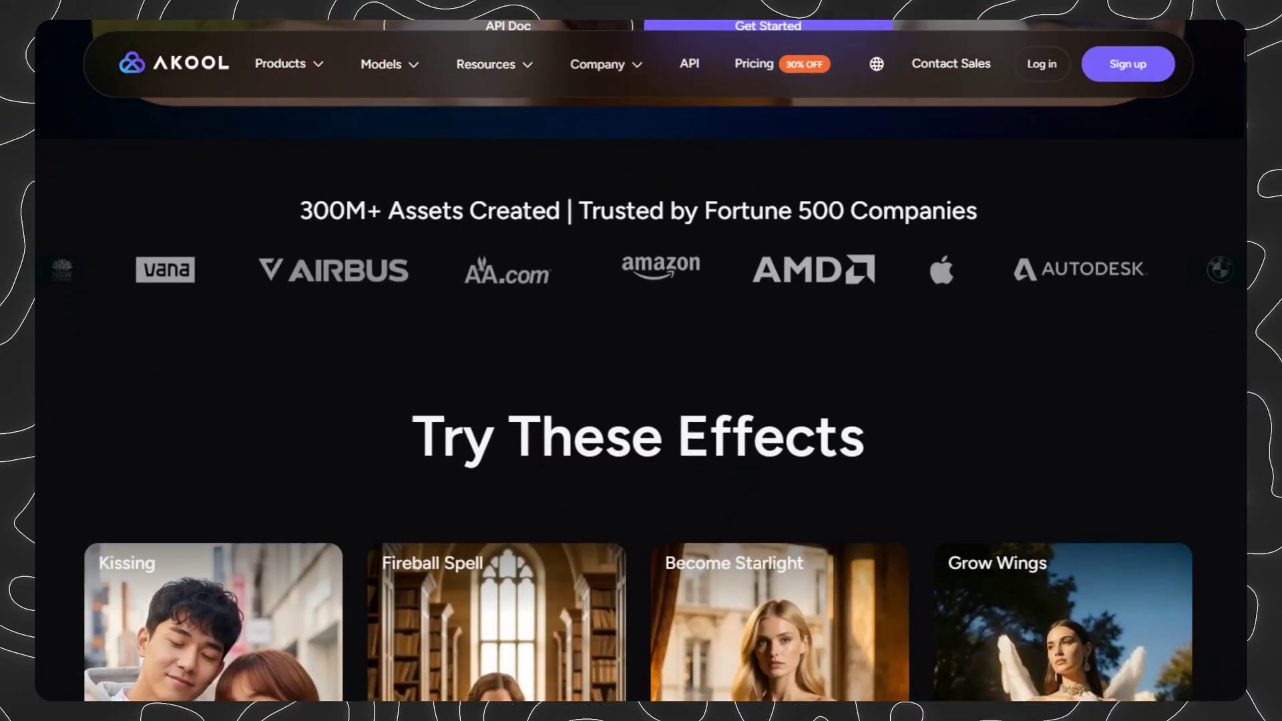
scroll(641, 361, down, 5)
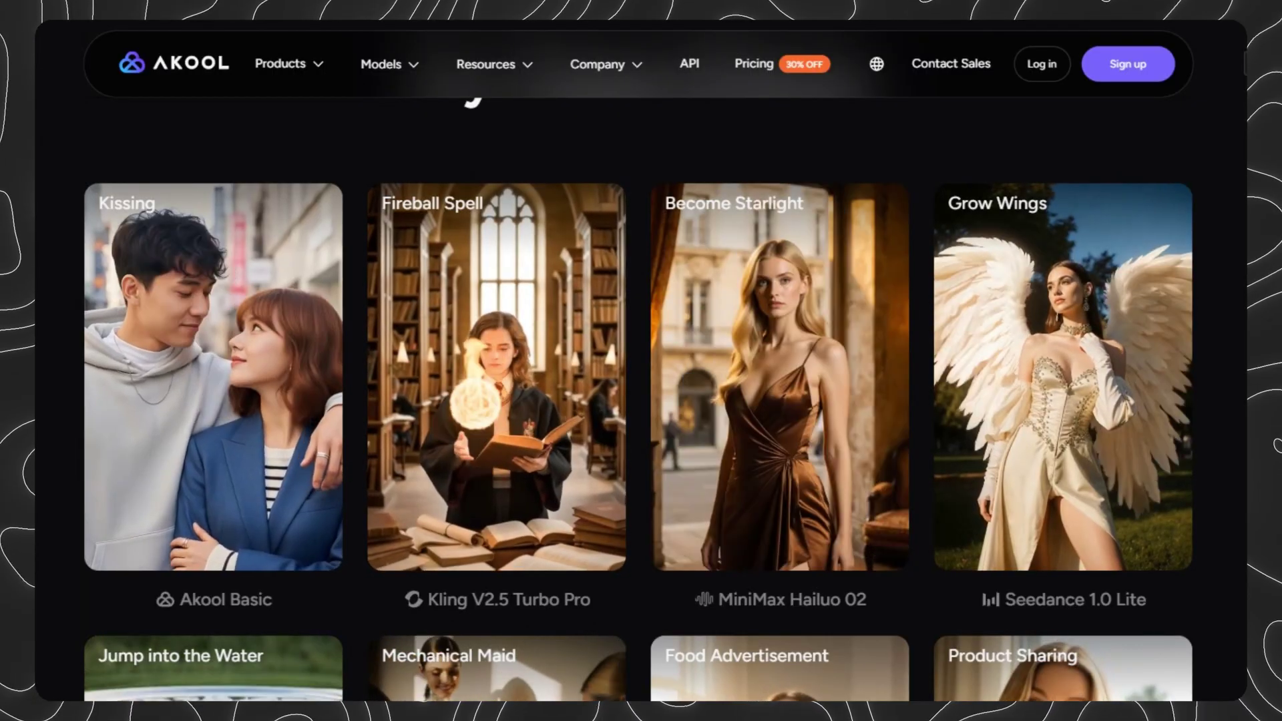
scroll(641, 361, down, 3)
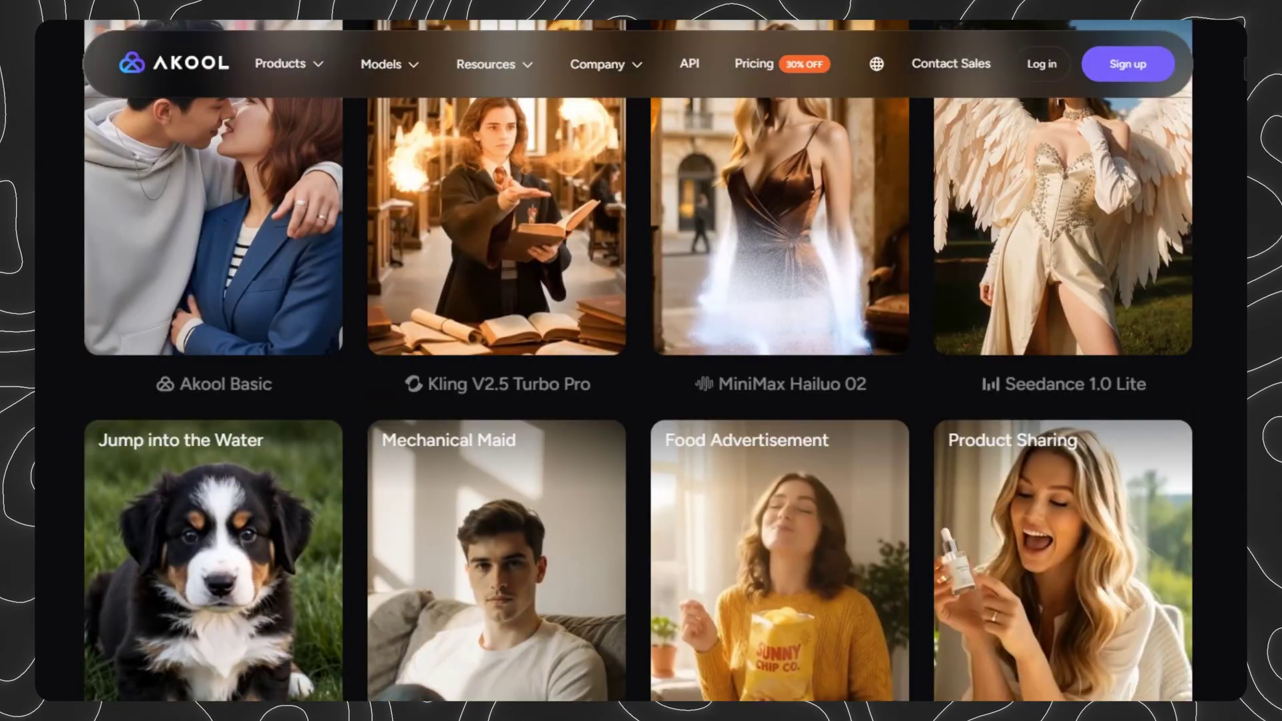
scroll(641, 362, down, 3)
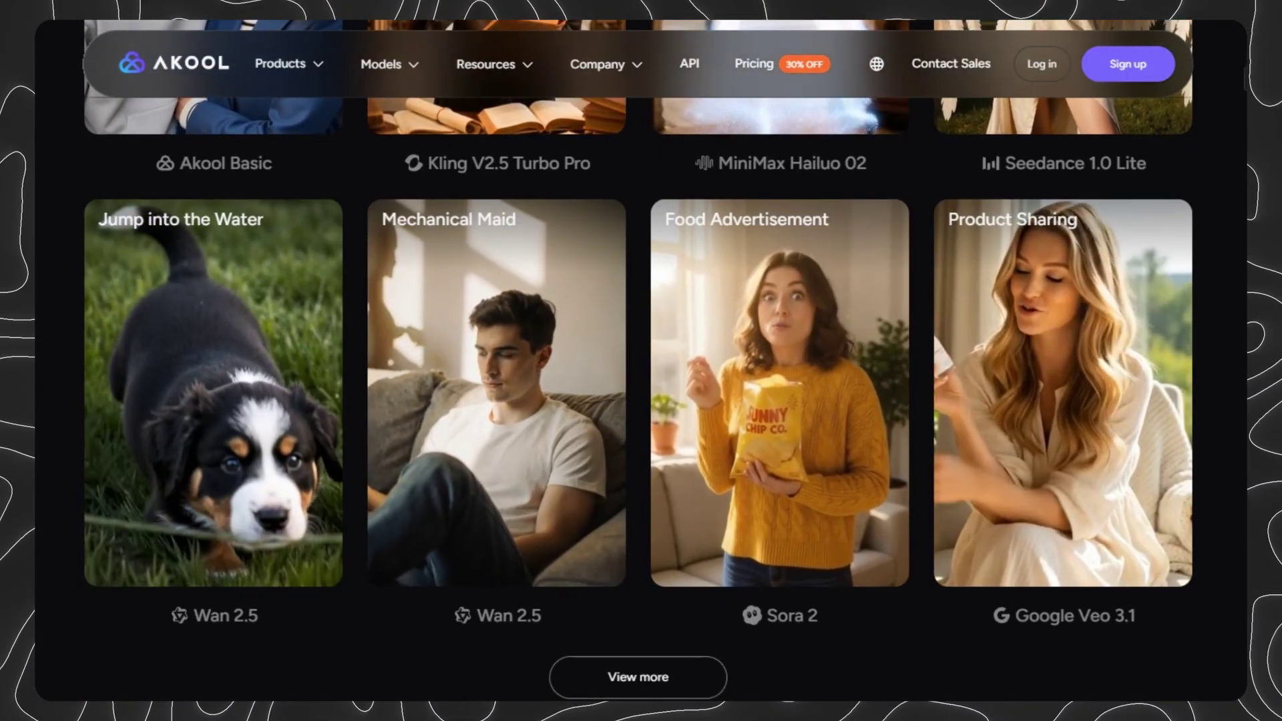
scroll(642, 362, down, 10)
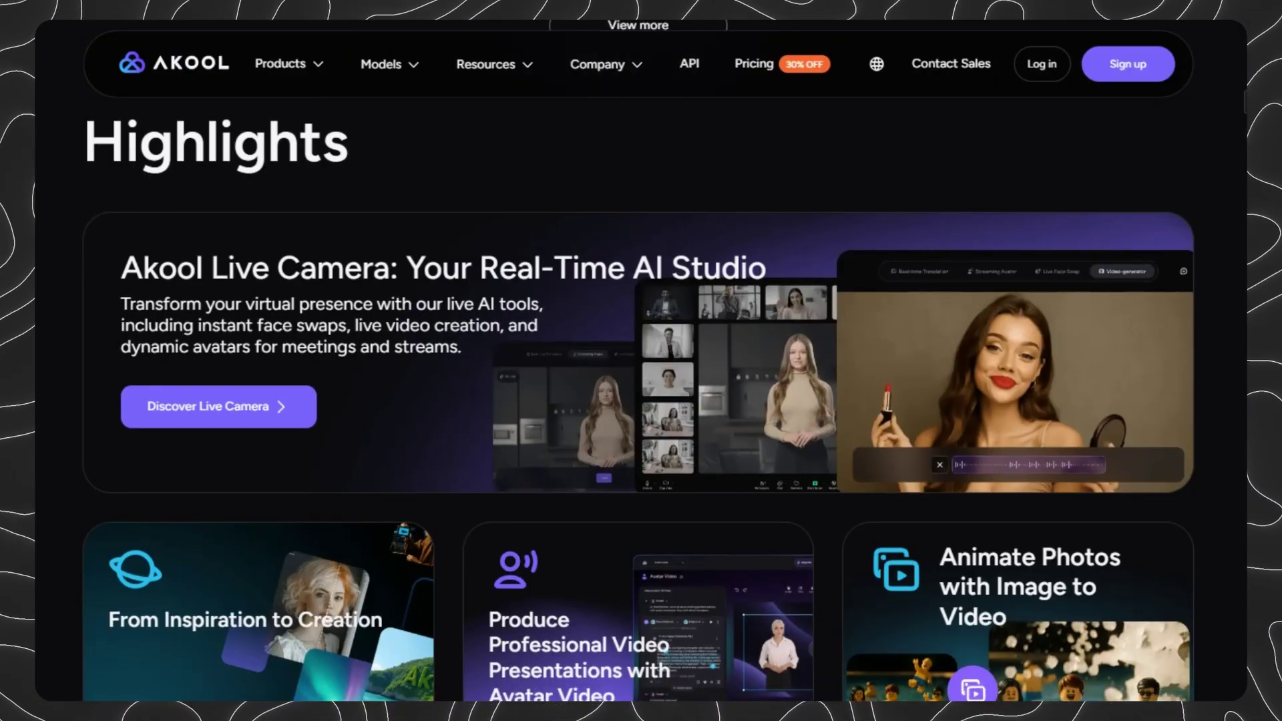
scroll(641, 360, down, 12)
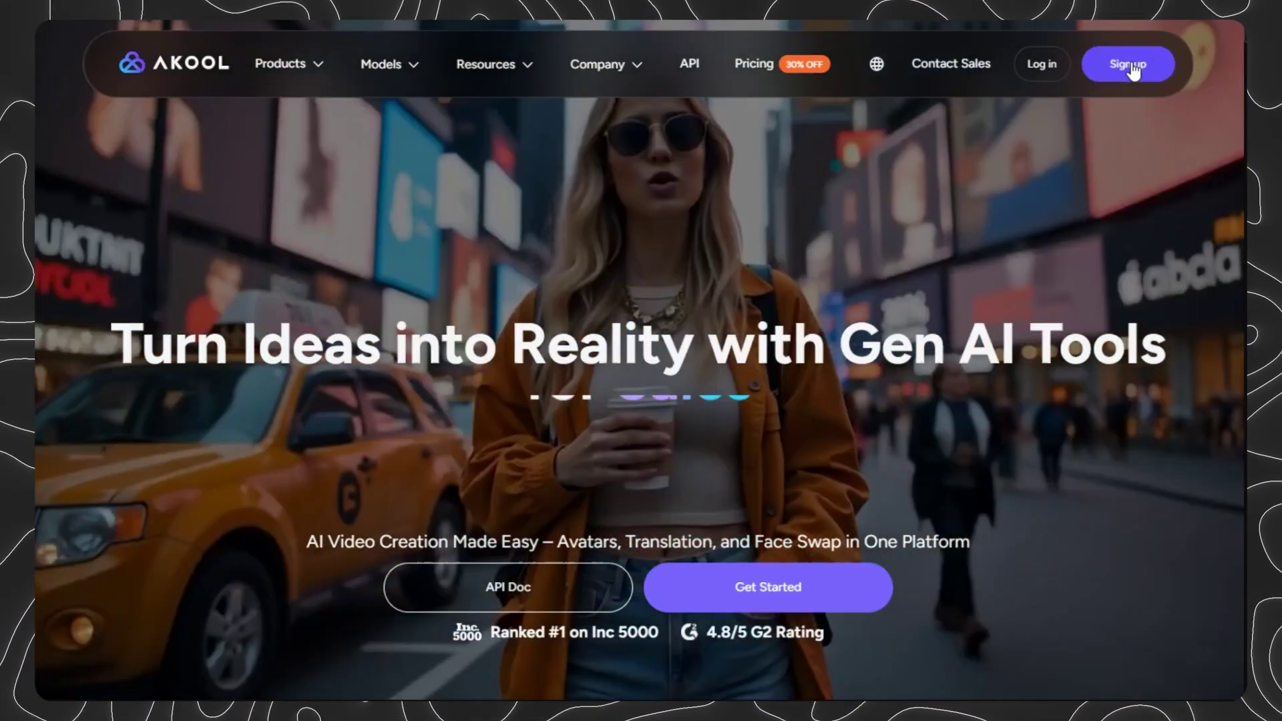
Step: Sign in to Akool with a Google account and open the Face Swap tool
click(1130, 64)
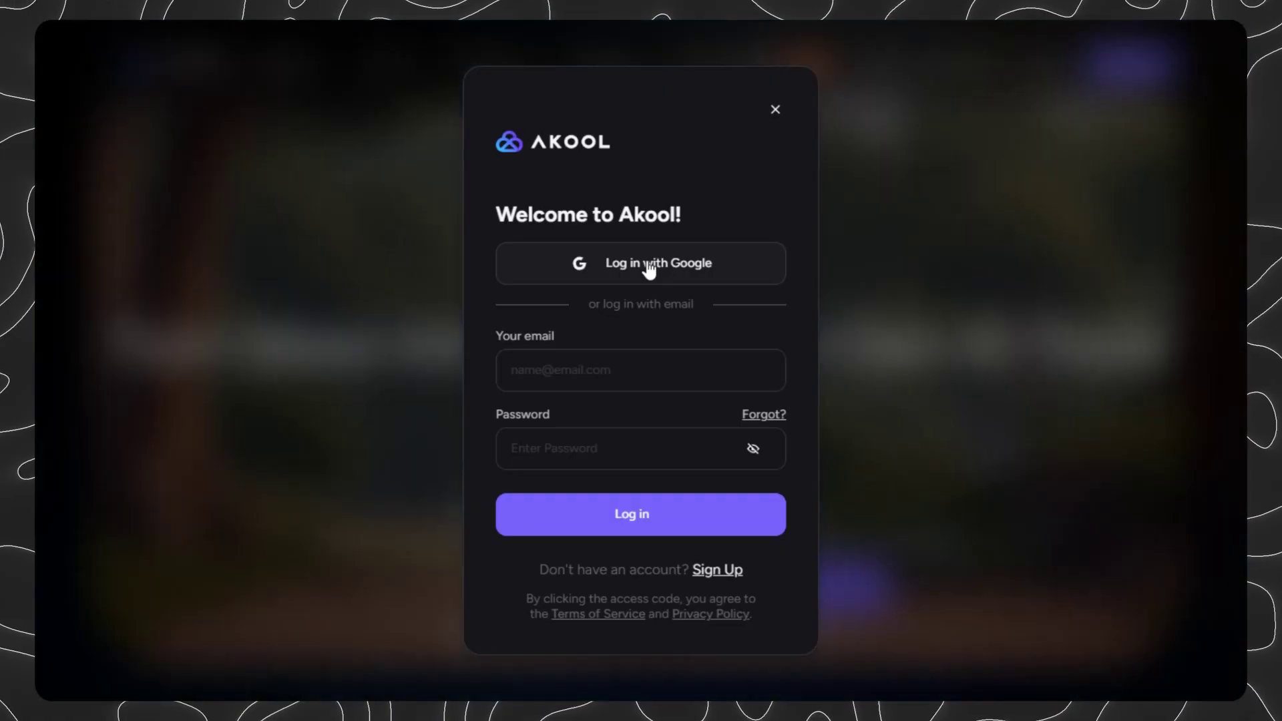
click(651, 268)
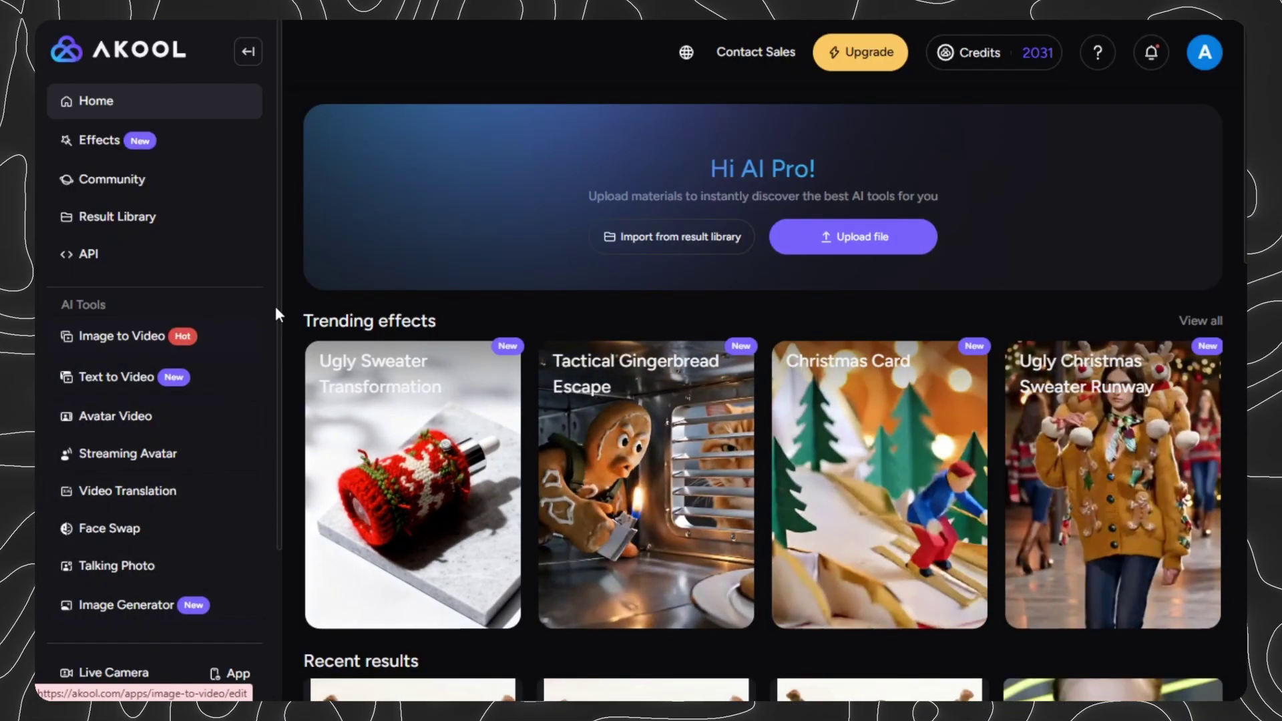
scroll(214, 372, down, 3)
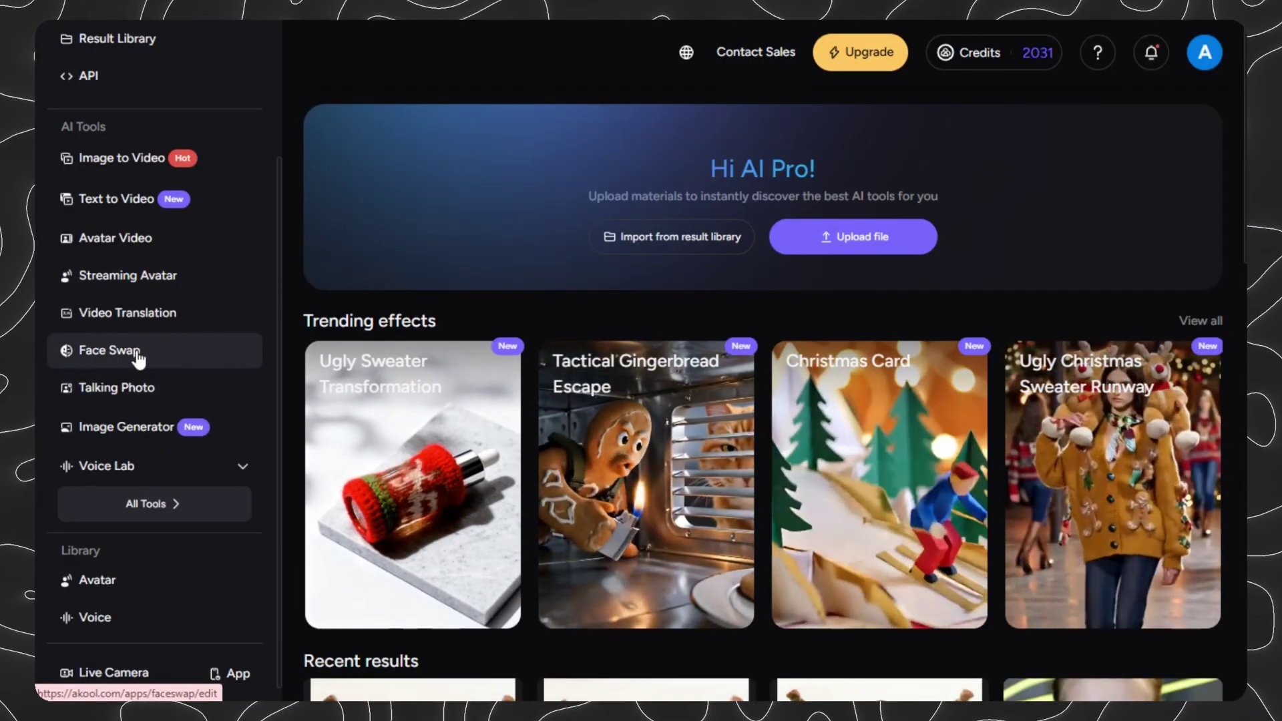
click(138, 352)
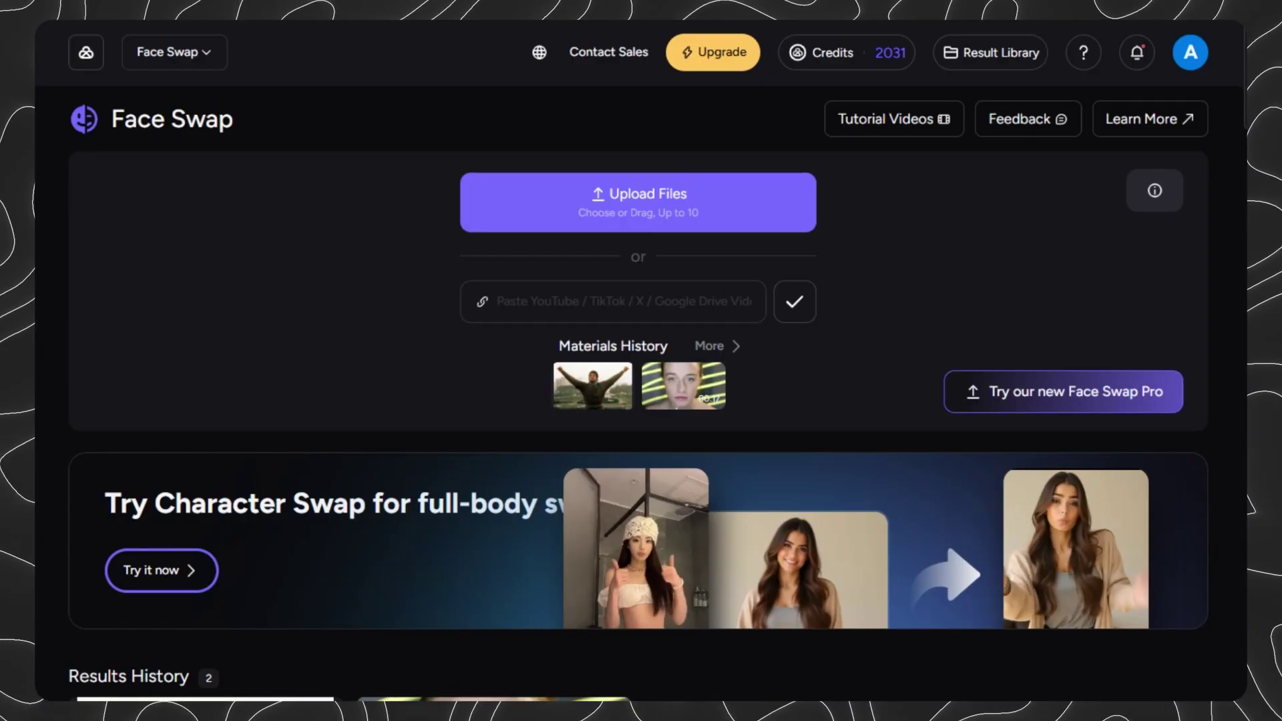
Step: Load rocky.webp from the materials history and examine the face choices, the swap model options and the rest of the Face Swap page
click(592, 394)
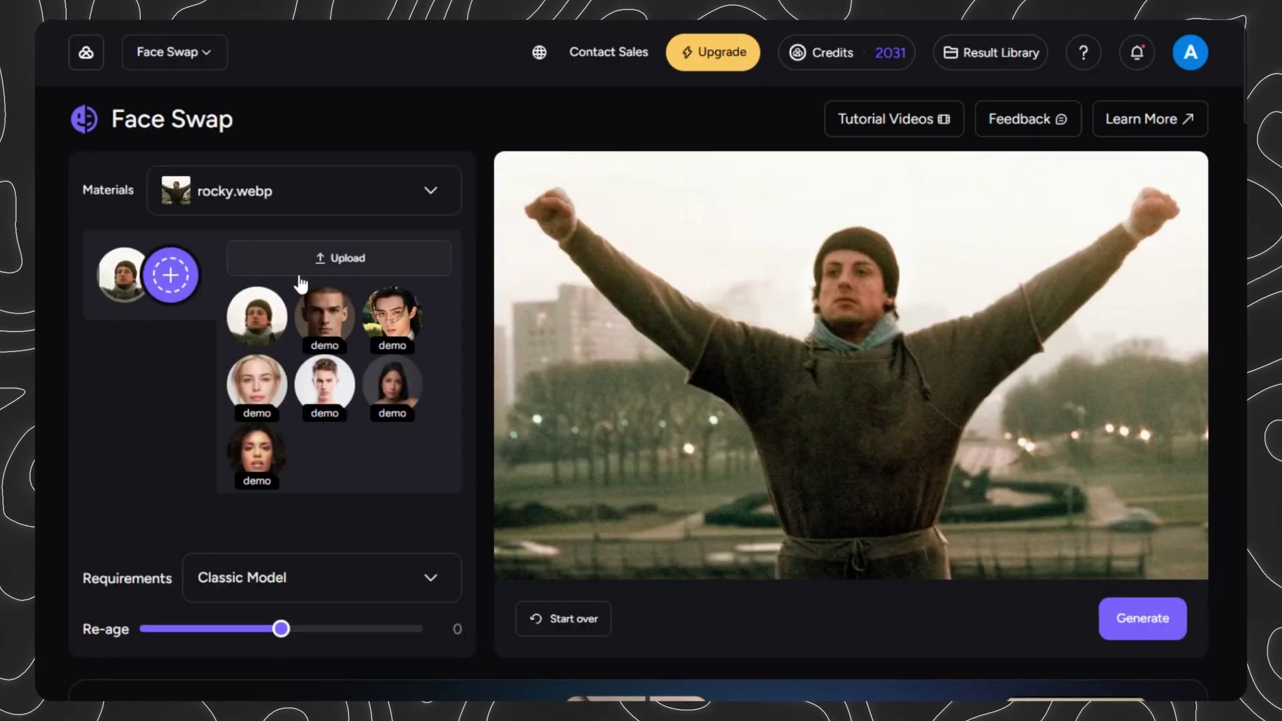
click(396, 591)
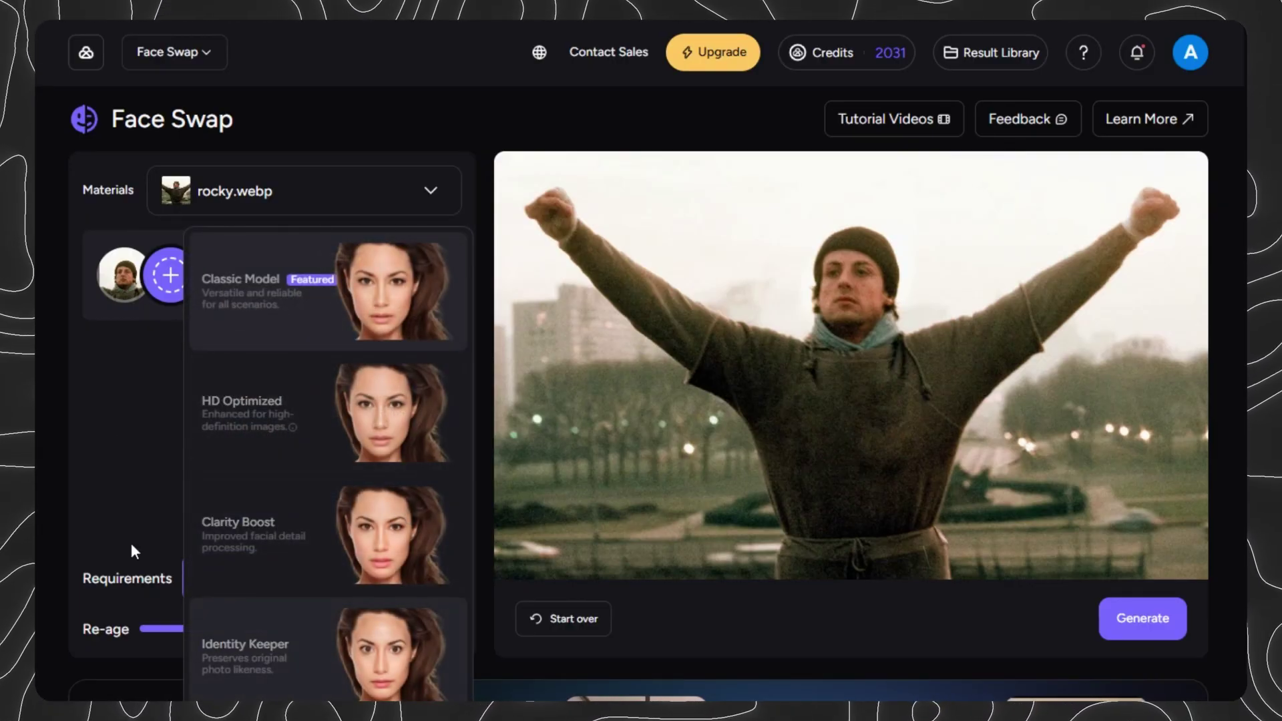
click(81, 462)
scroll(227, 521, down, 3)
scroll(326, 408, down, 3)
scroll(328, 413, up, 3)
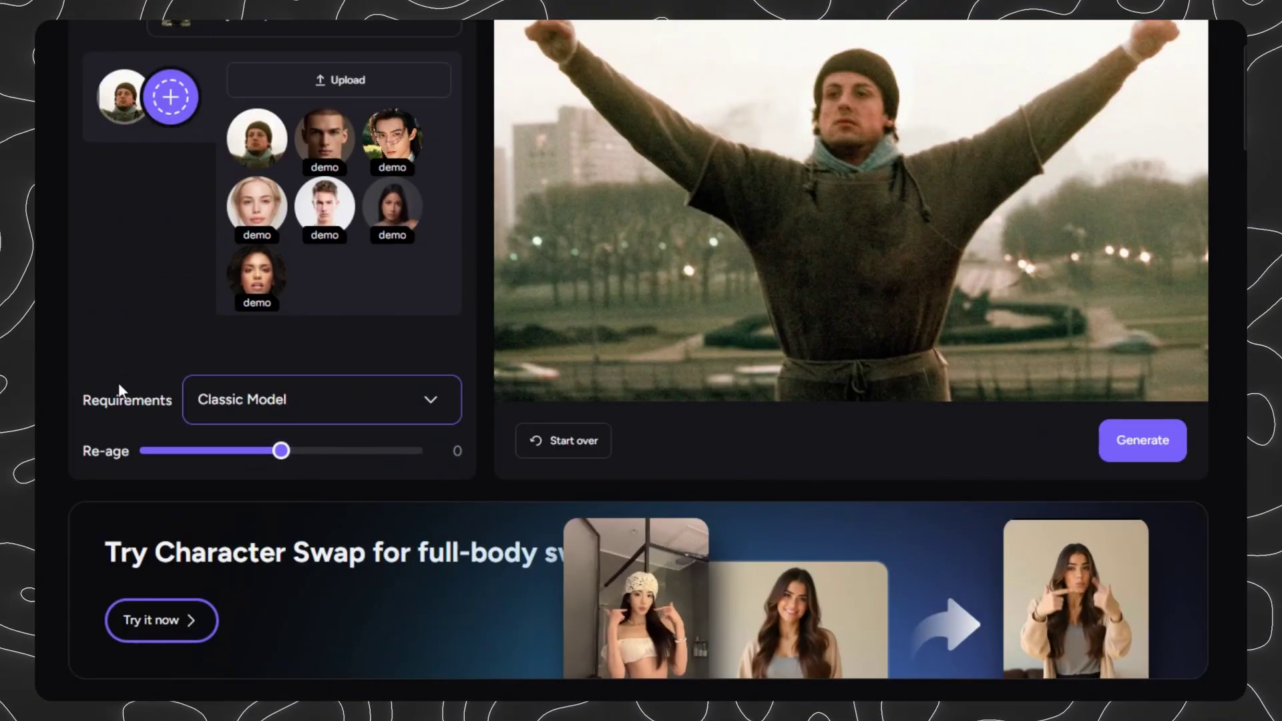
scroll(118, 382, up, 3)
scroll(127, 393, down, 6)
scroll(215, 421, up, 6)
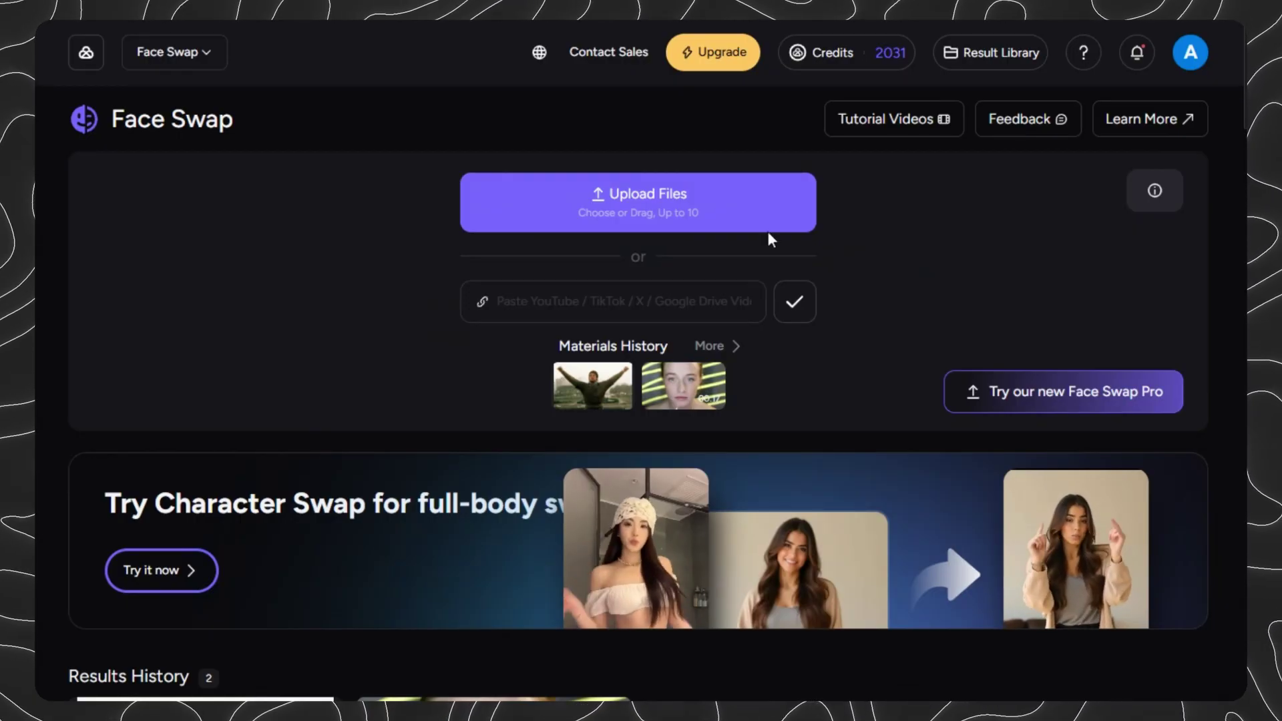
Step: Upload the it-emits-a-gamma-signature video clip and assign the dark-haired demo woman's face to its first detected face
click(659, 210)
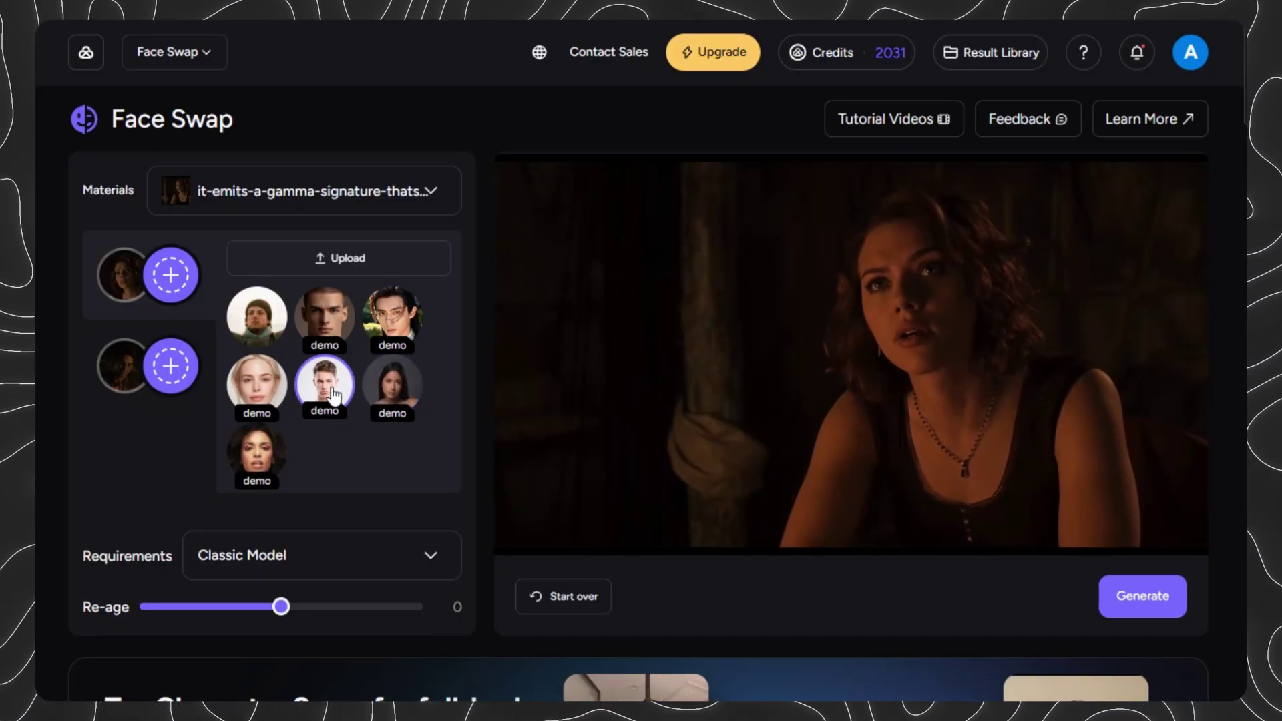
click(394, 388)
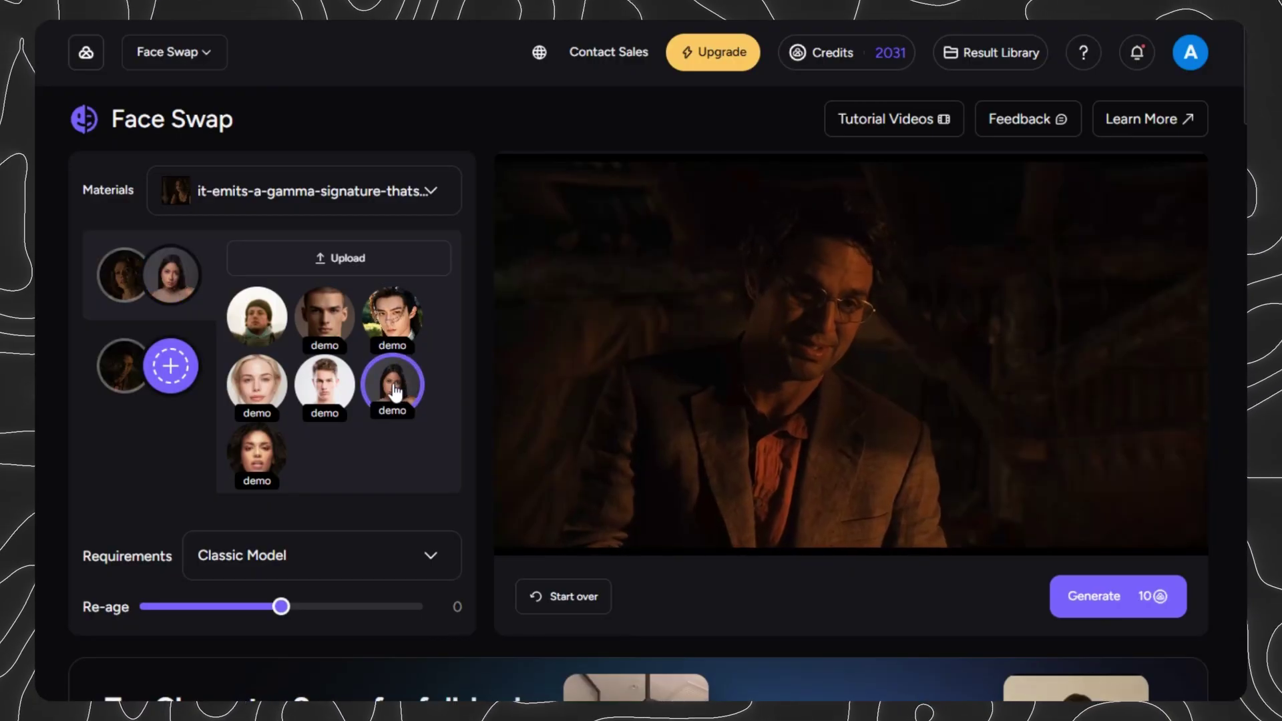
Step: Set the face swap requirements to Identity Keeper and generate the swapped video
click(403, 559)
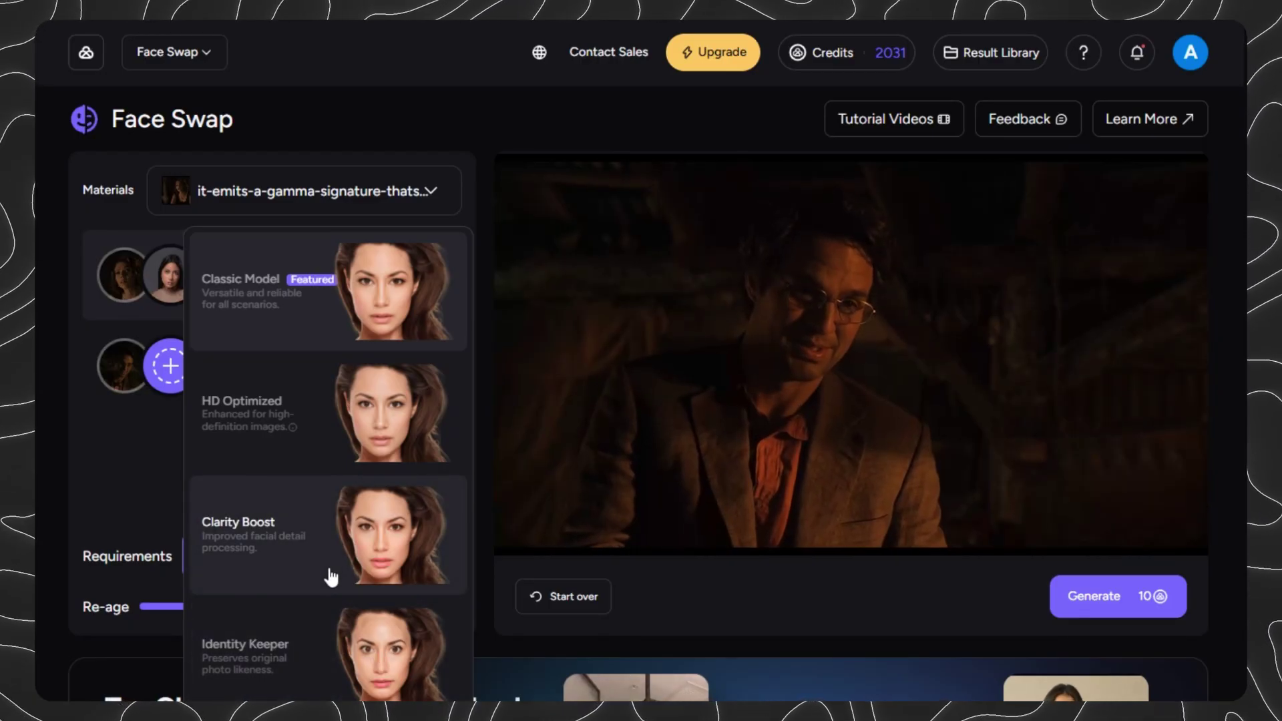
click(344, 646)
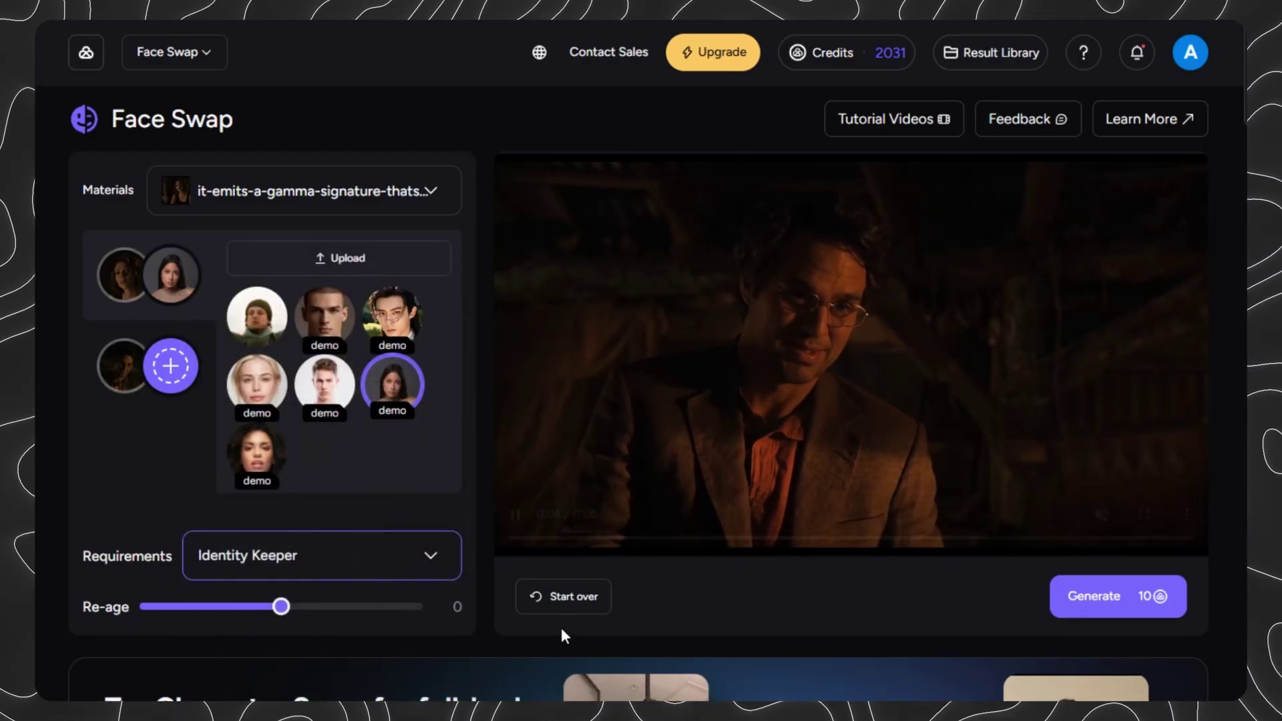
click(1124, 601)
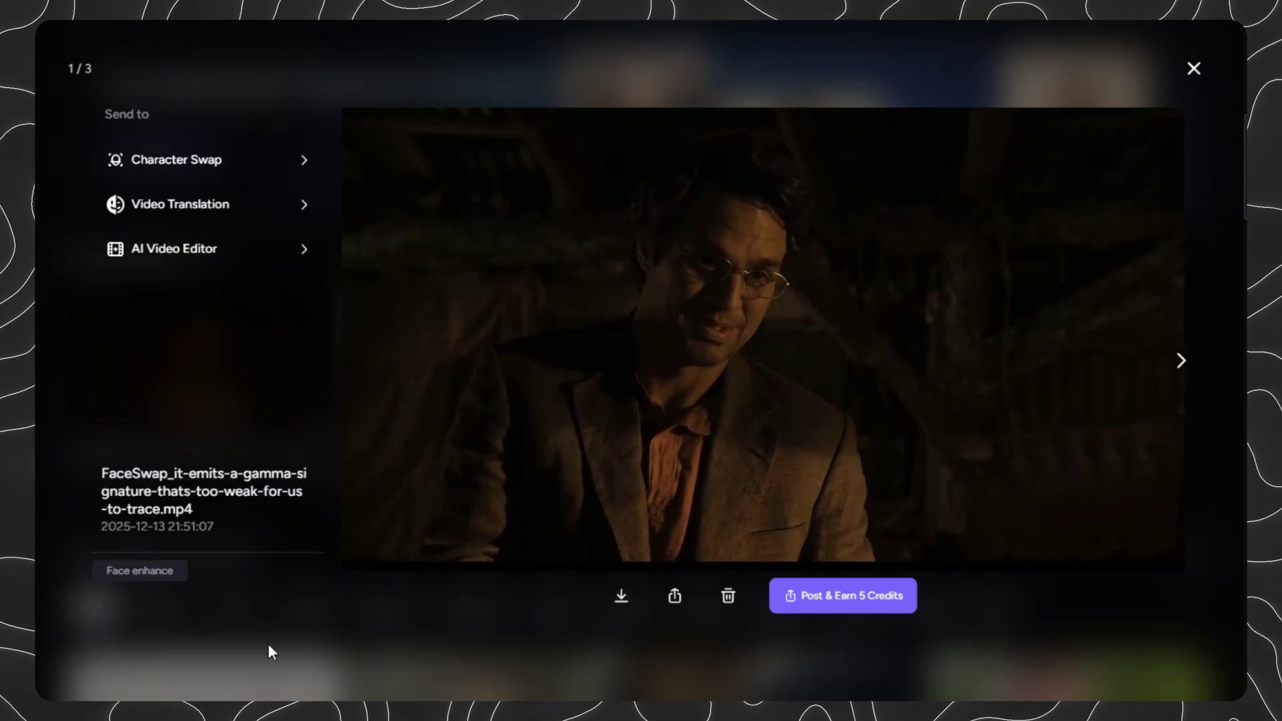
Step: Watch the generated face swap video to check the swapped face, and close the preview
mouse_move(863, 419)
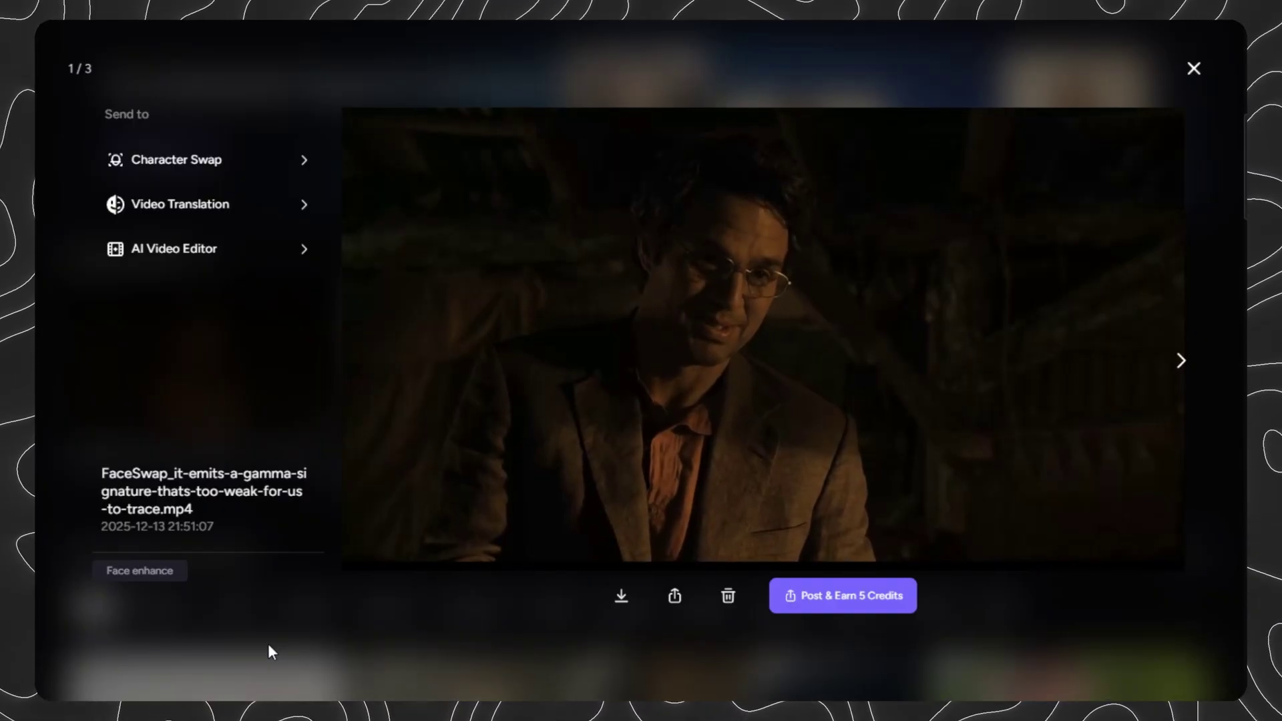
mouse_move(874, 455)
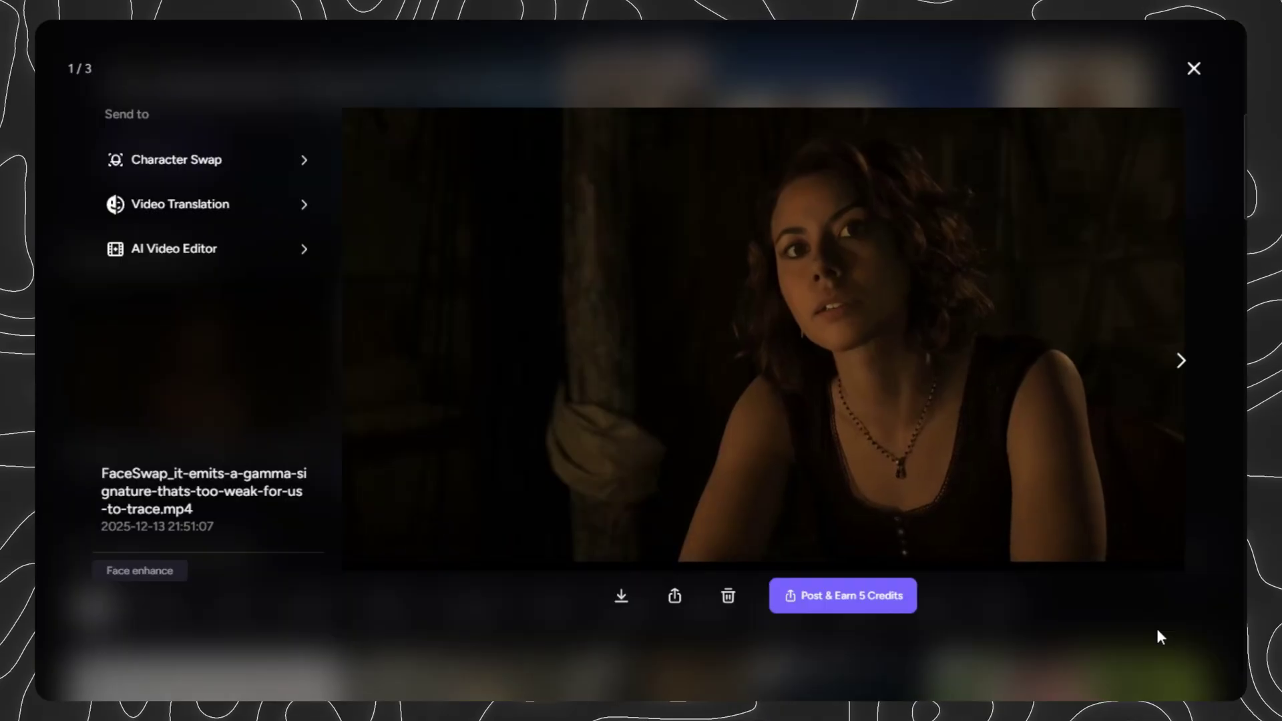
key(Escape)
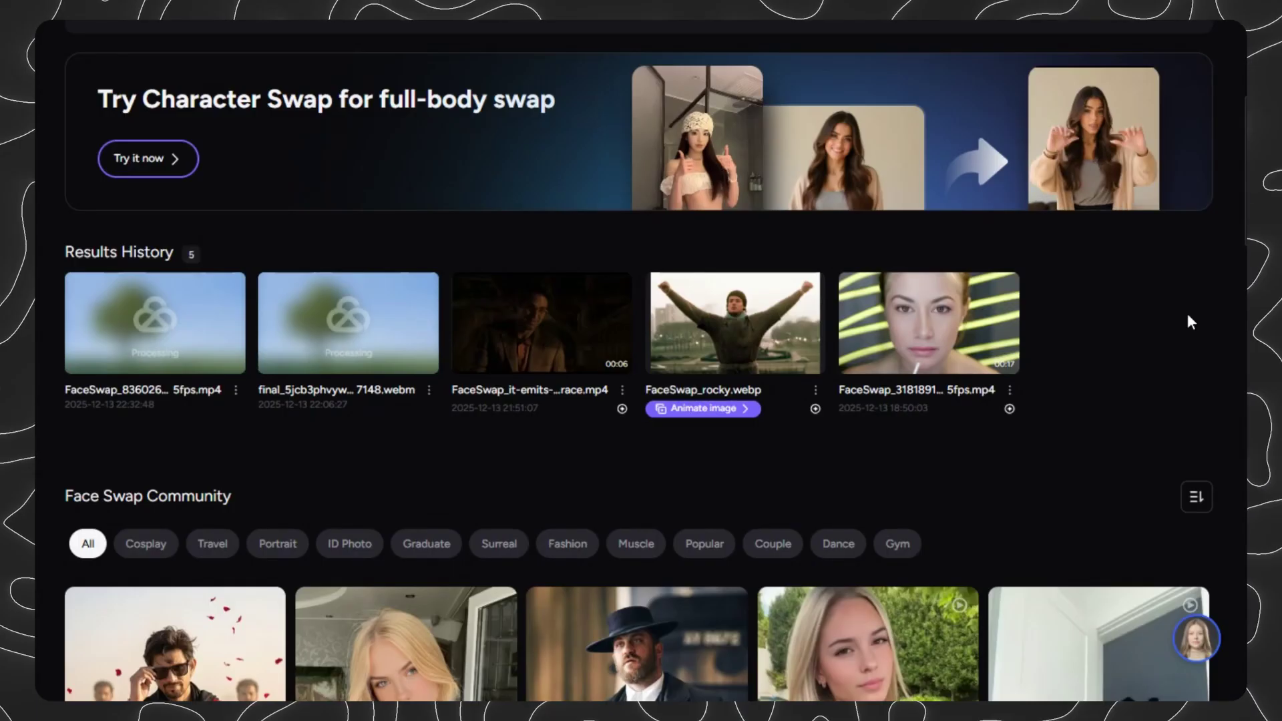
Step: Use Face Swap Pro to load the smiling man's portrait, upload the bearded man's face as replacement, and generate the image
scroll(1187, 314, up, 6)
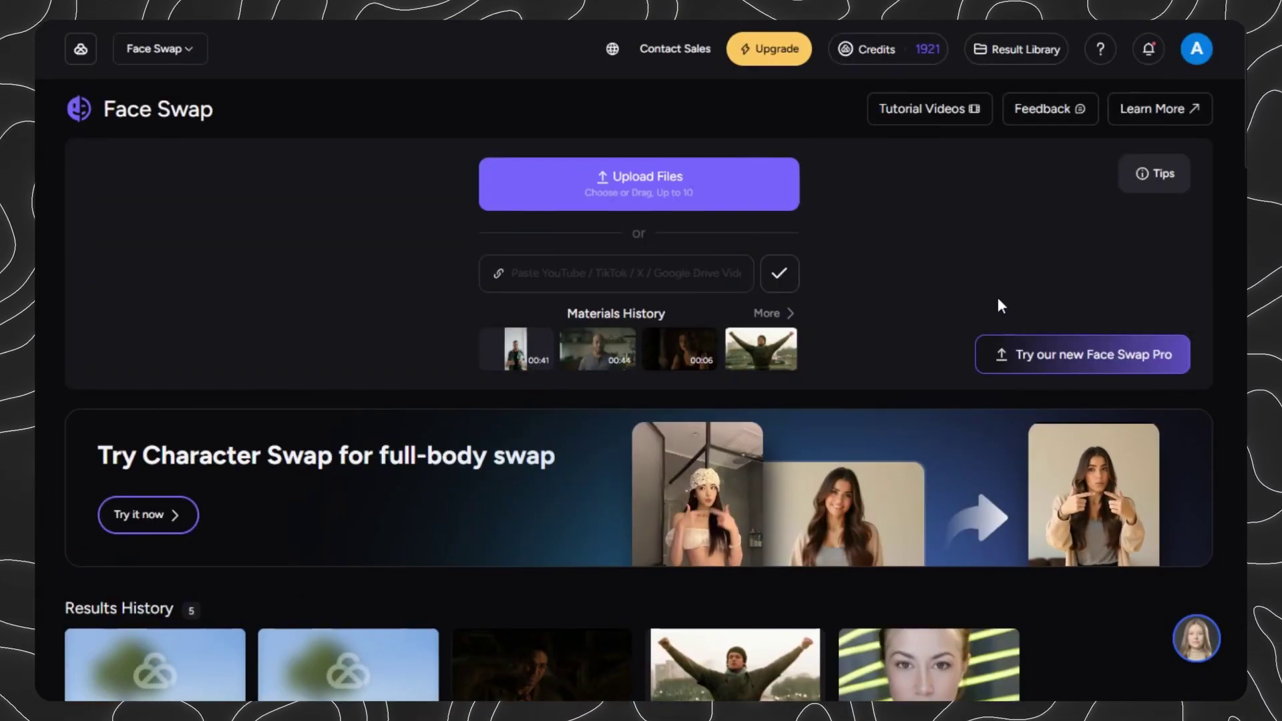
click(1076, 354)
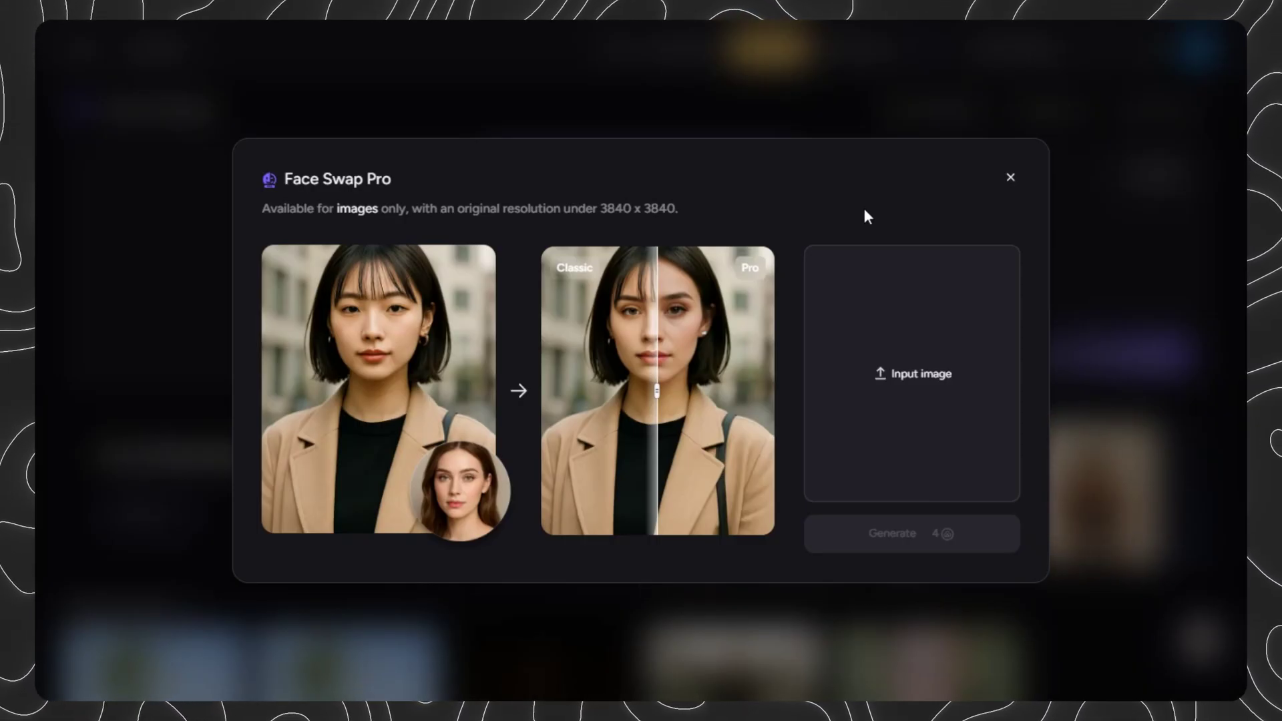
click(920, 393)
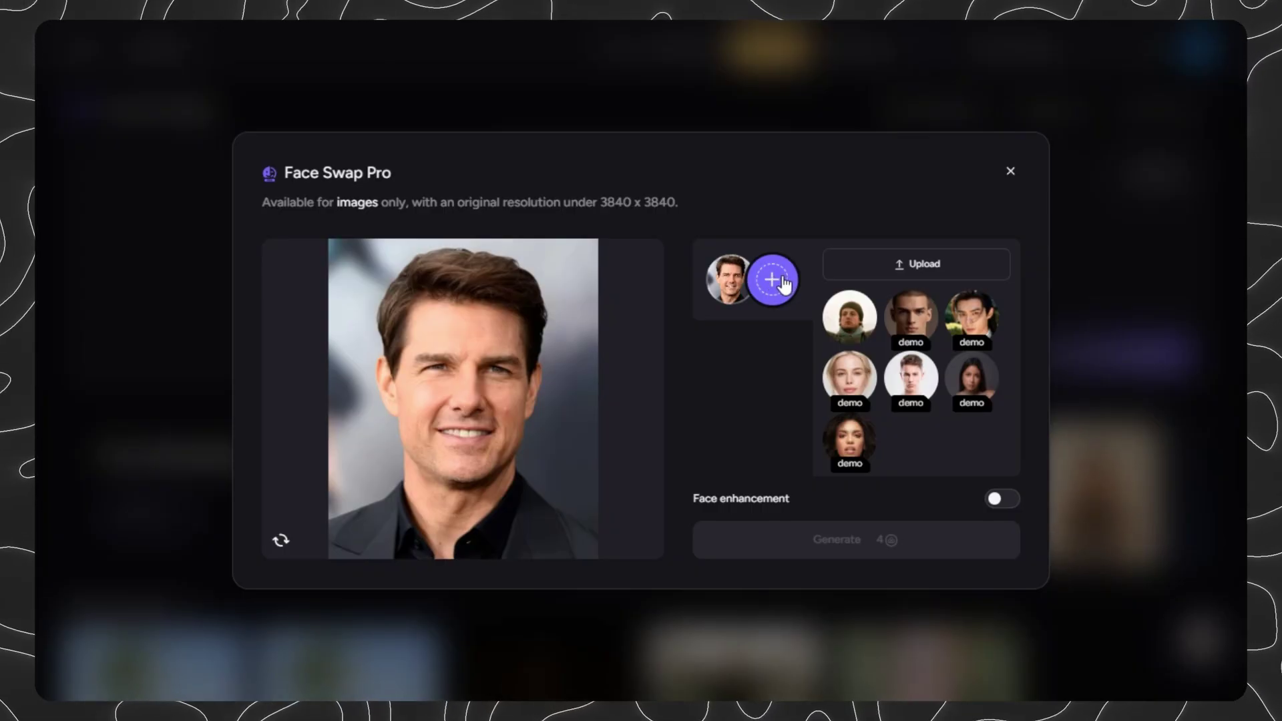
click(868, 265)
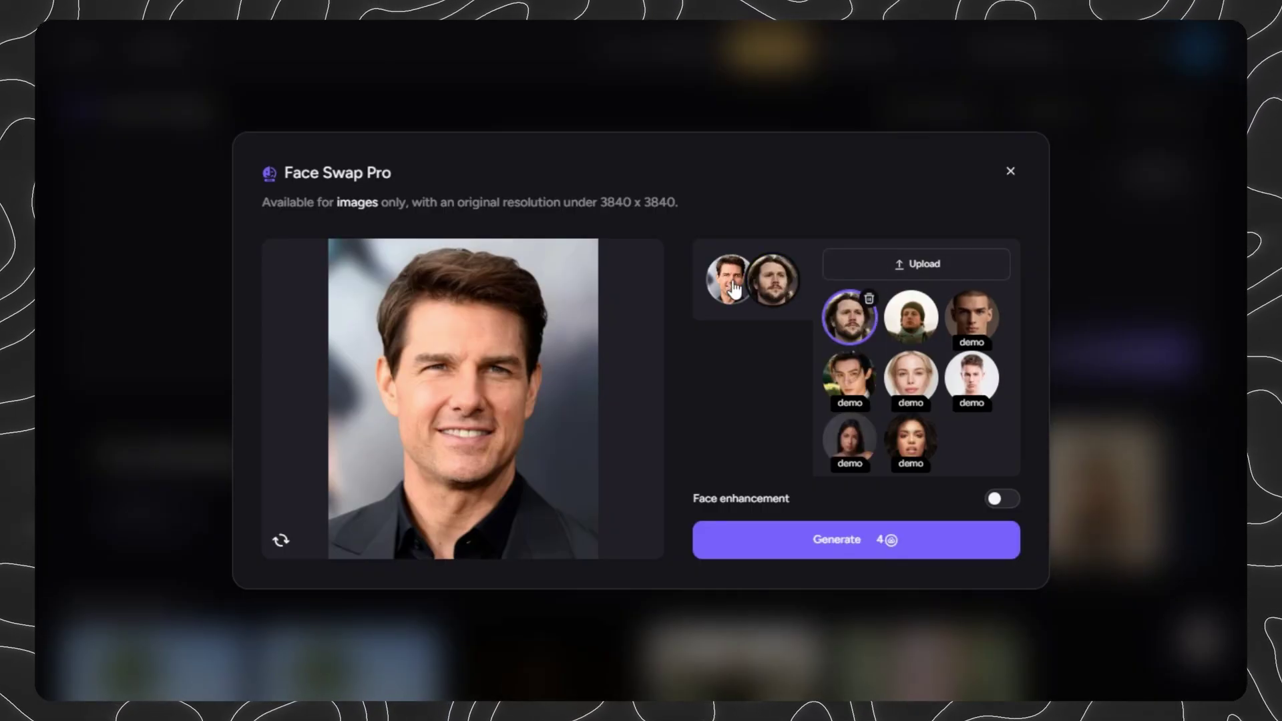
click(862, 537)
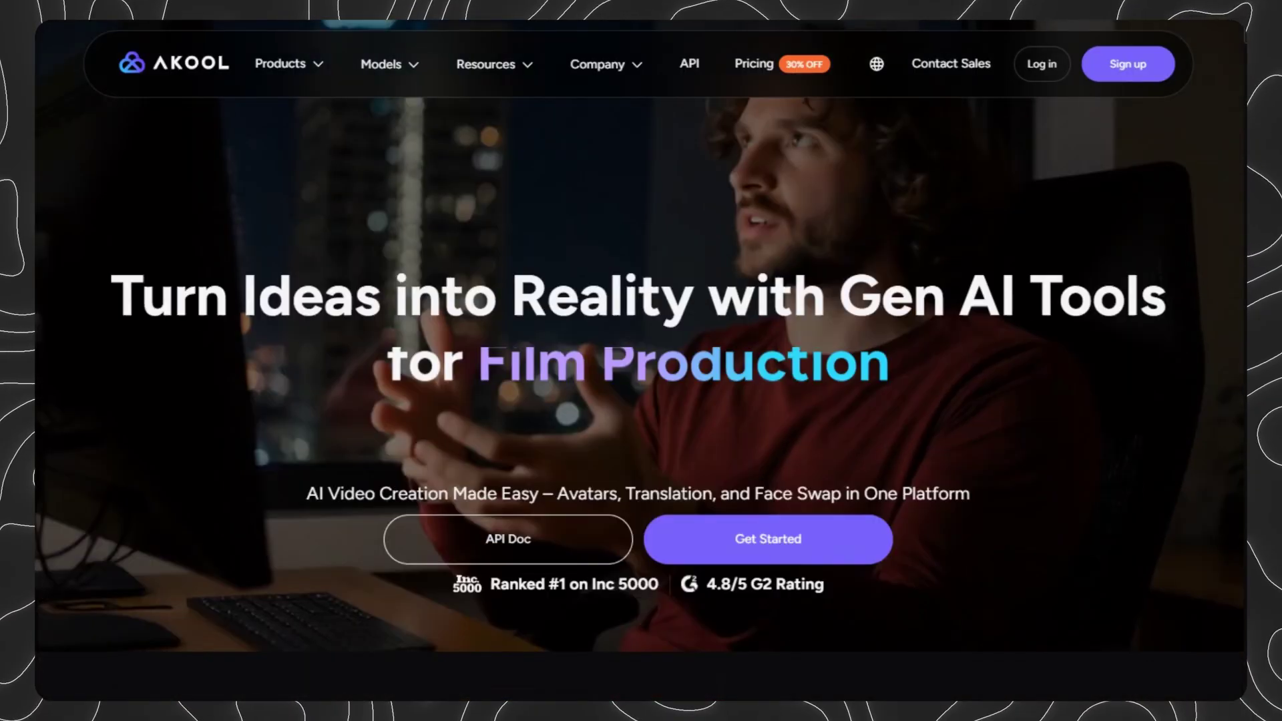
Step: Review the effects gallery and Highlights on the public Akool home page once more
scroll(641, 360, down, 8)
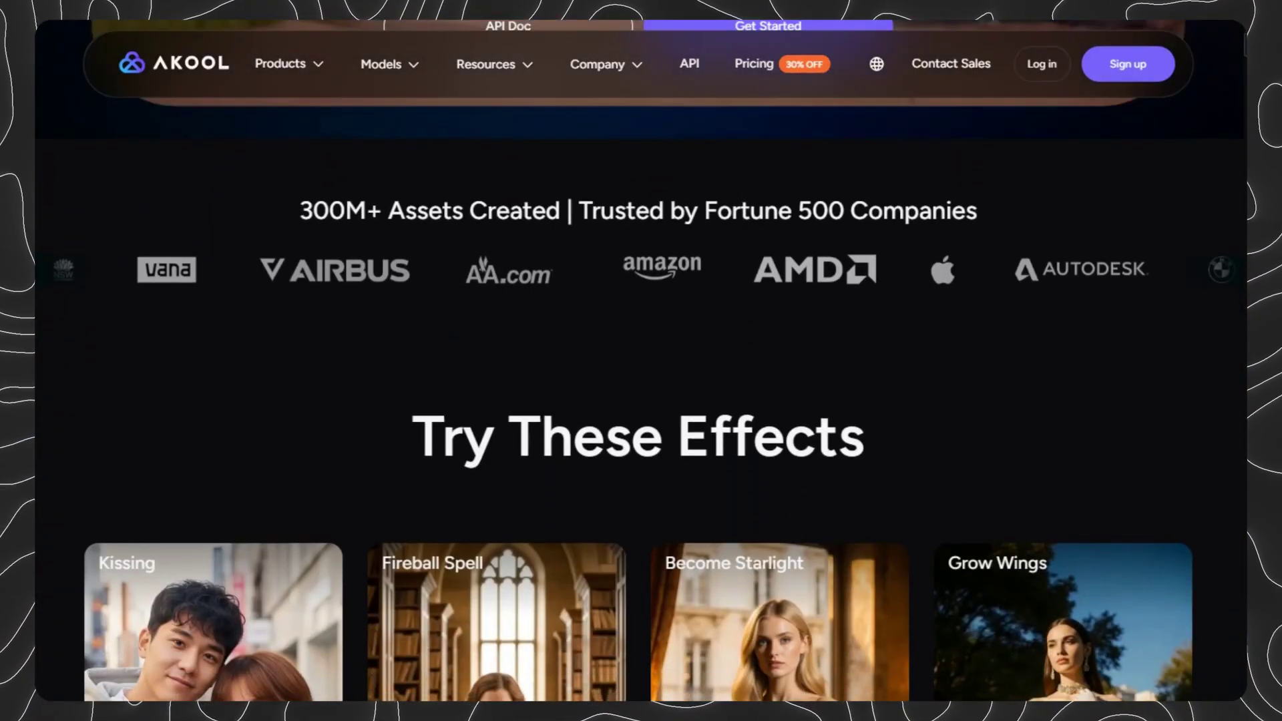
scroll(642, 361, down, 5)
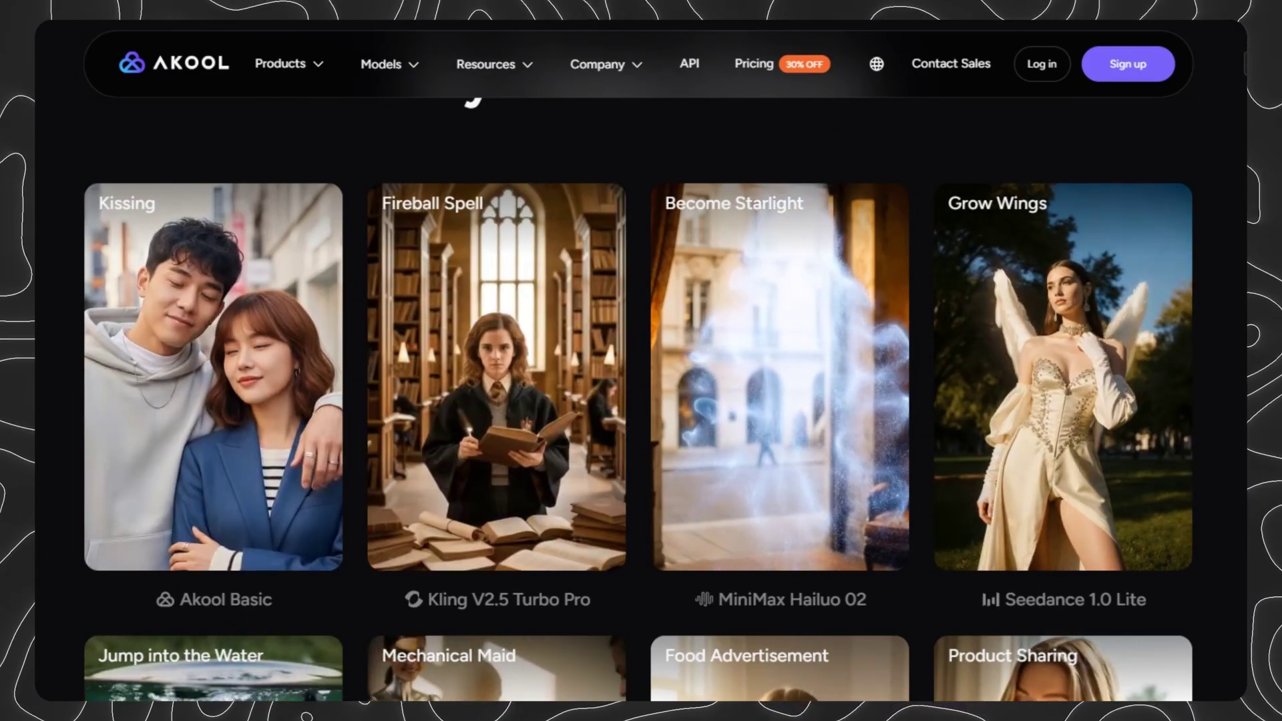
scroll(641, 361, down, 3)
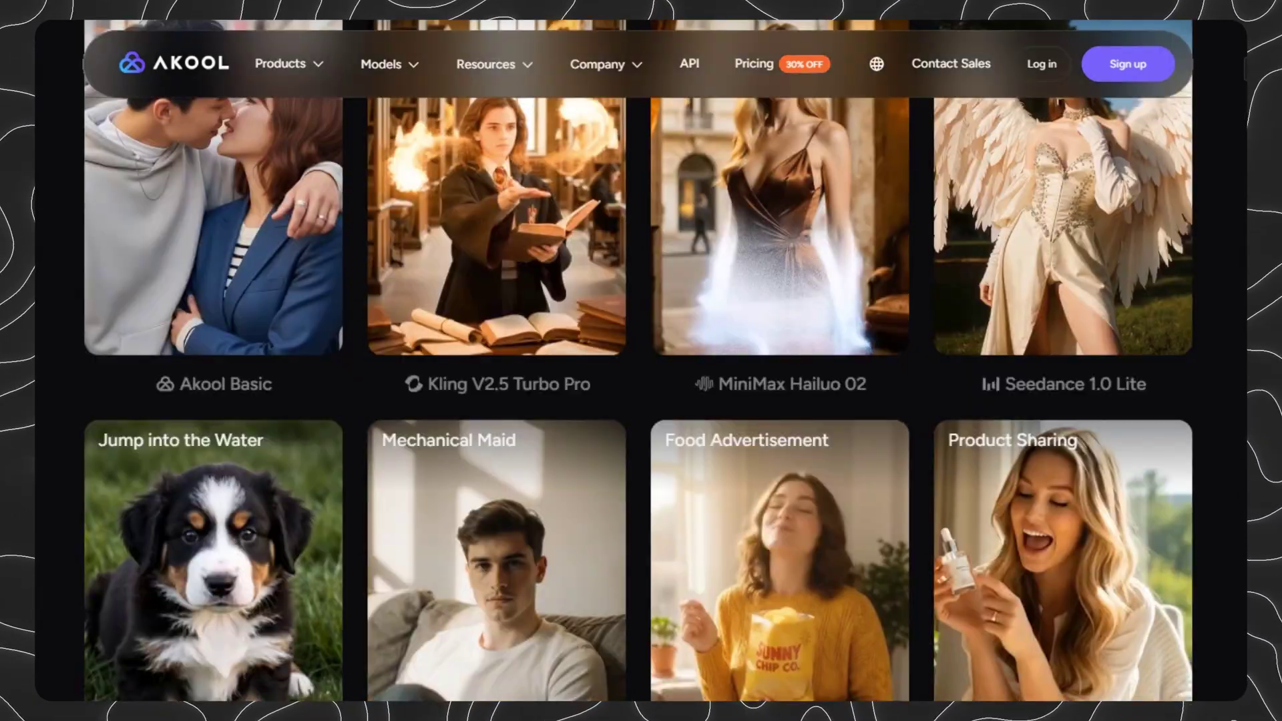
scroll(642, 361, down, 3)
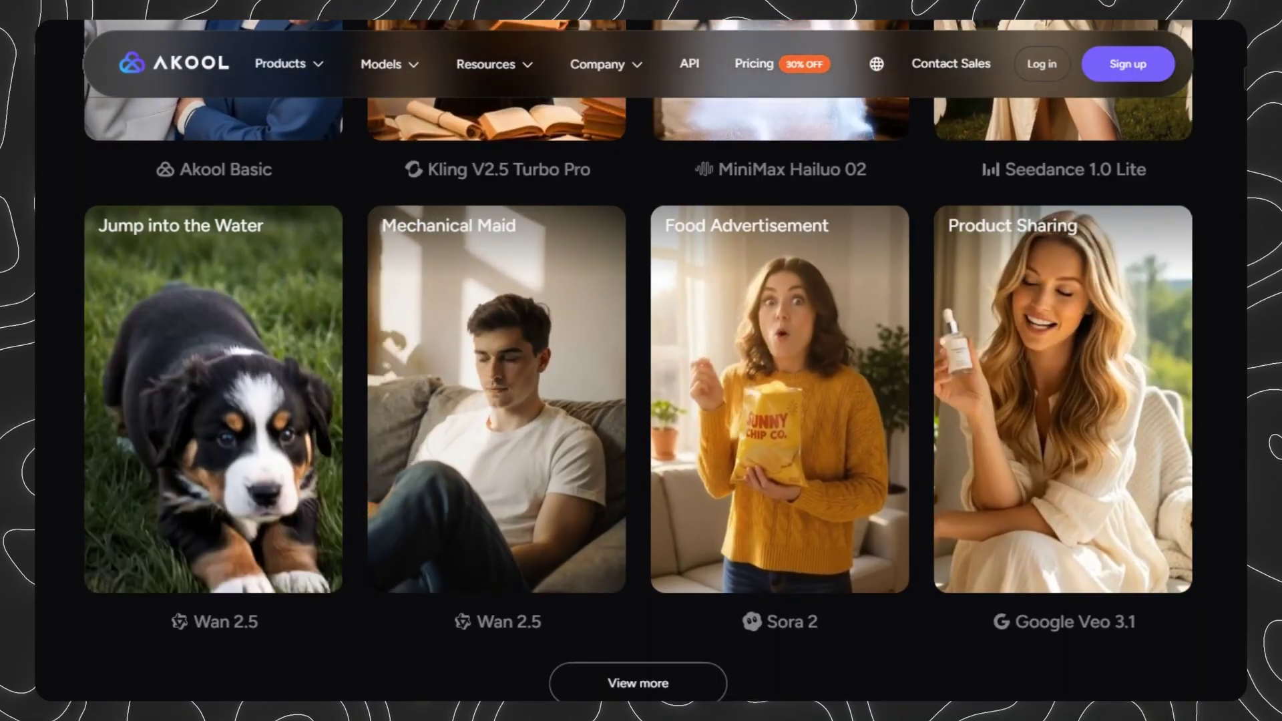
scroll(641, 362, down, 9)
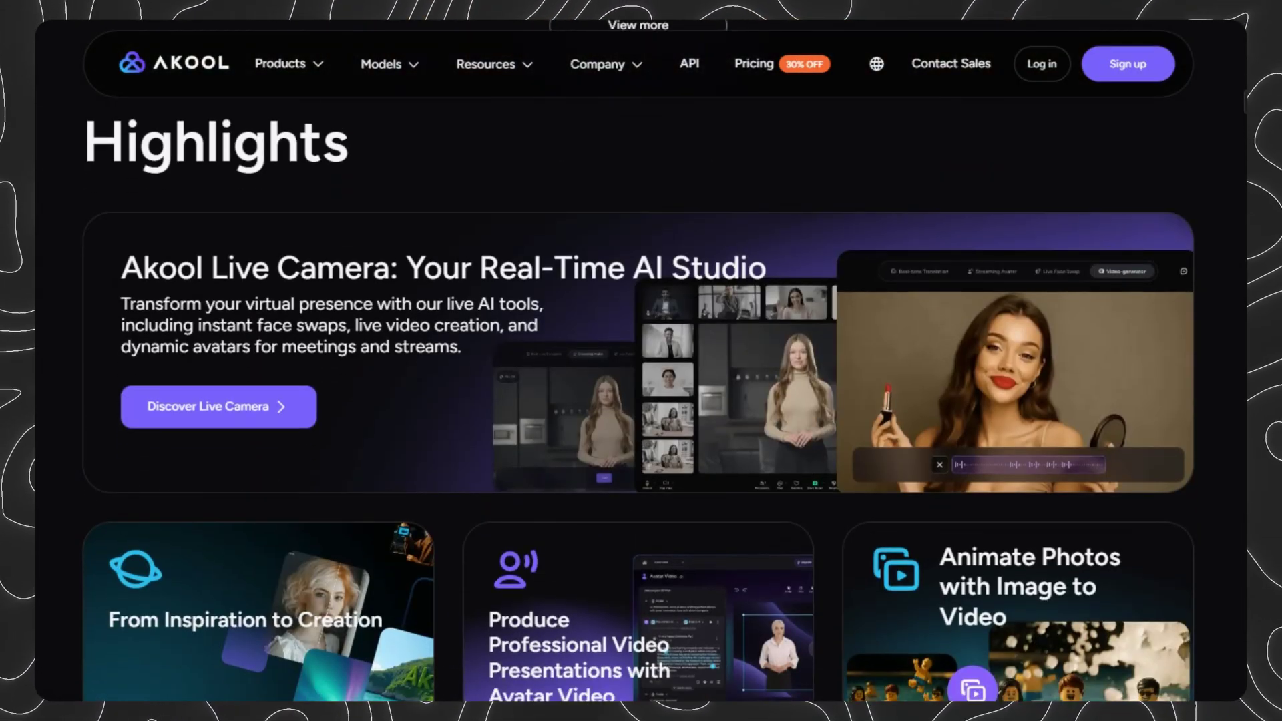
Step: Review the home page's usage figures, content customization tools, cutting-edge models, and the Image Generator and Background Change sections
scroll(641, 361, down, 10)
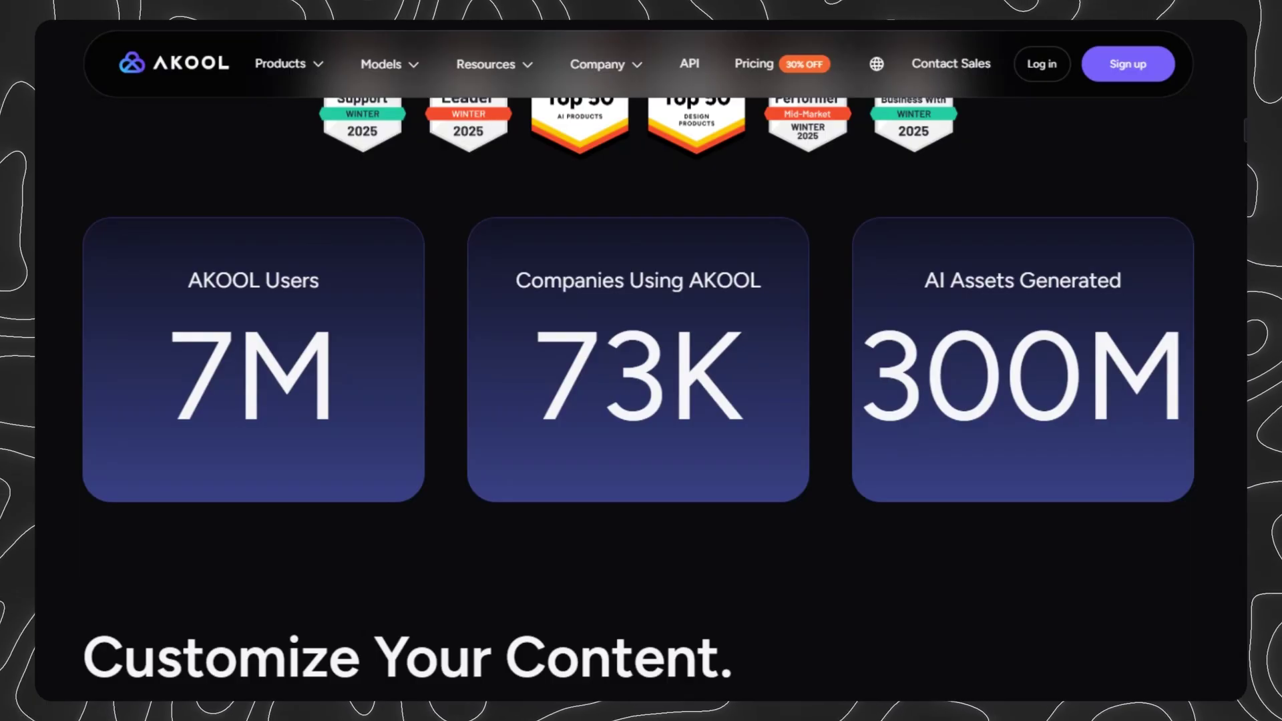
scroll(641, 361, down, 8)
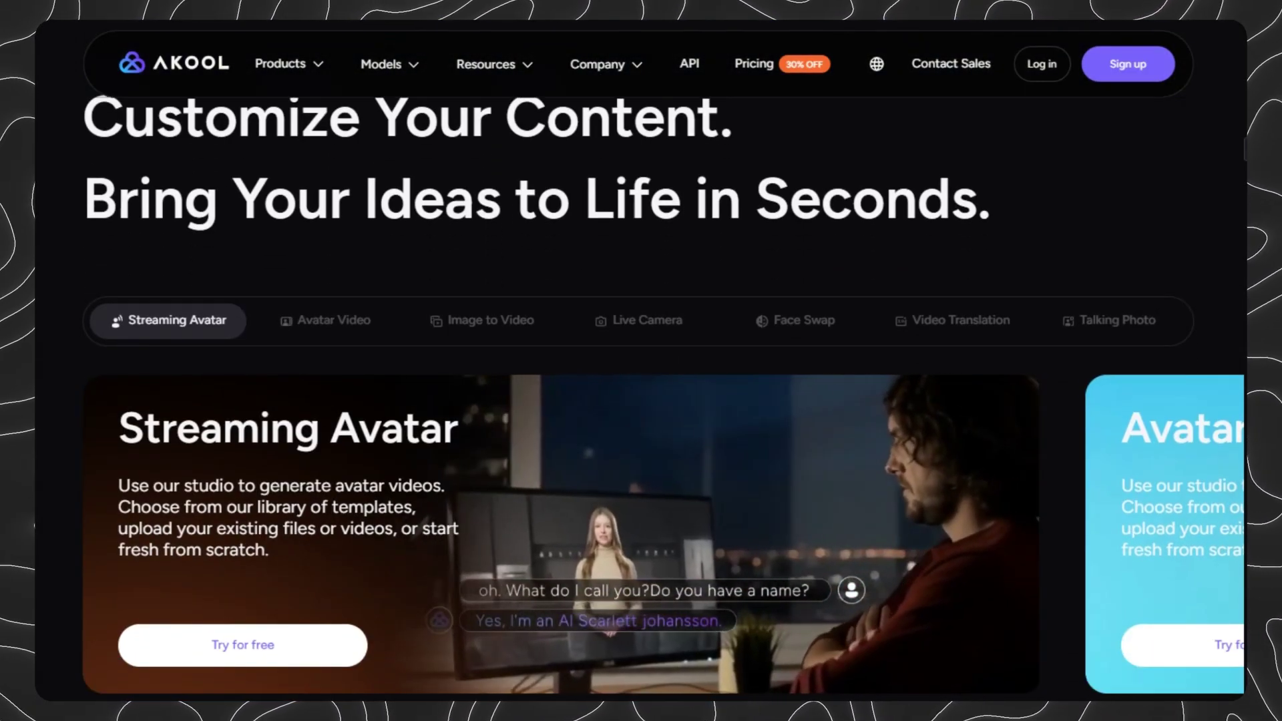
scroll(642, 361, down, 2)
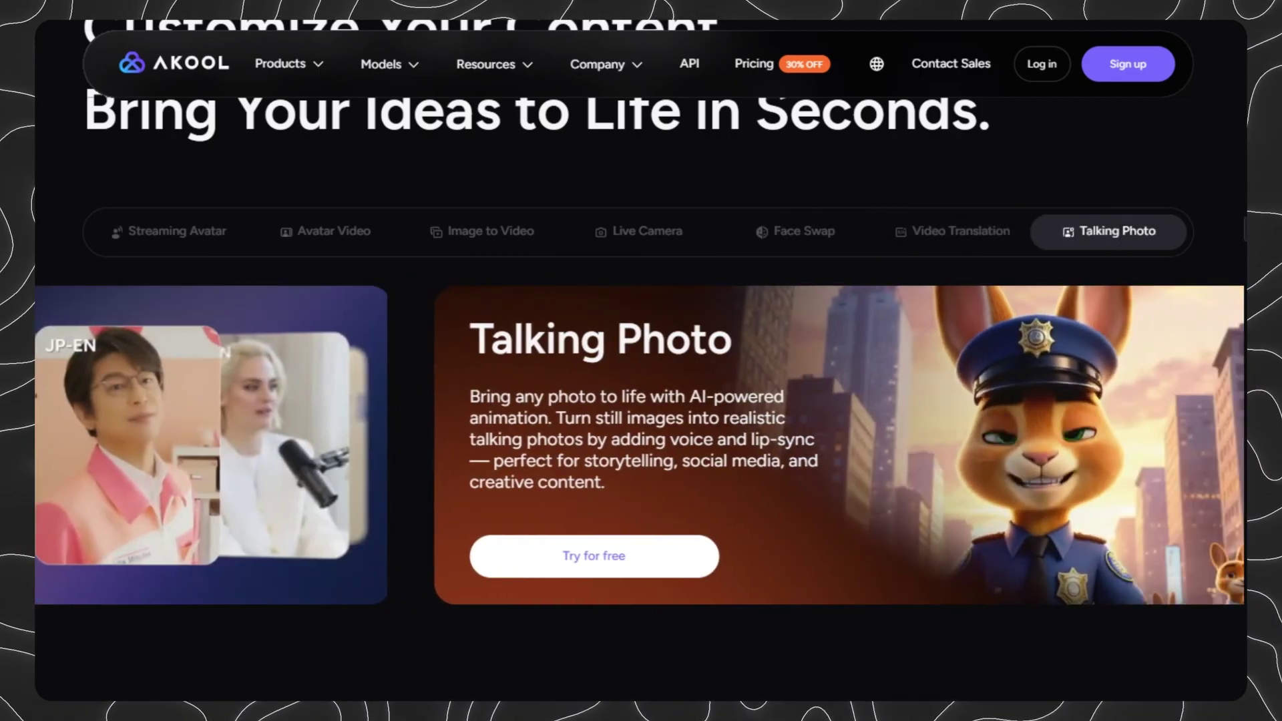
scroll(641, 400, down, 10)
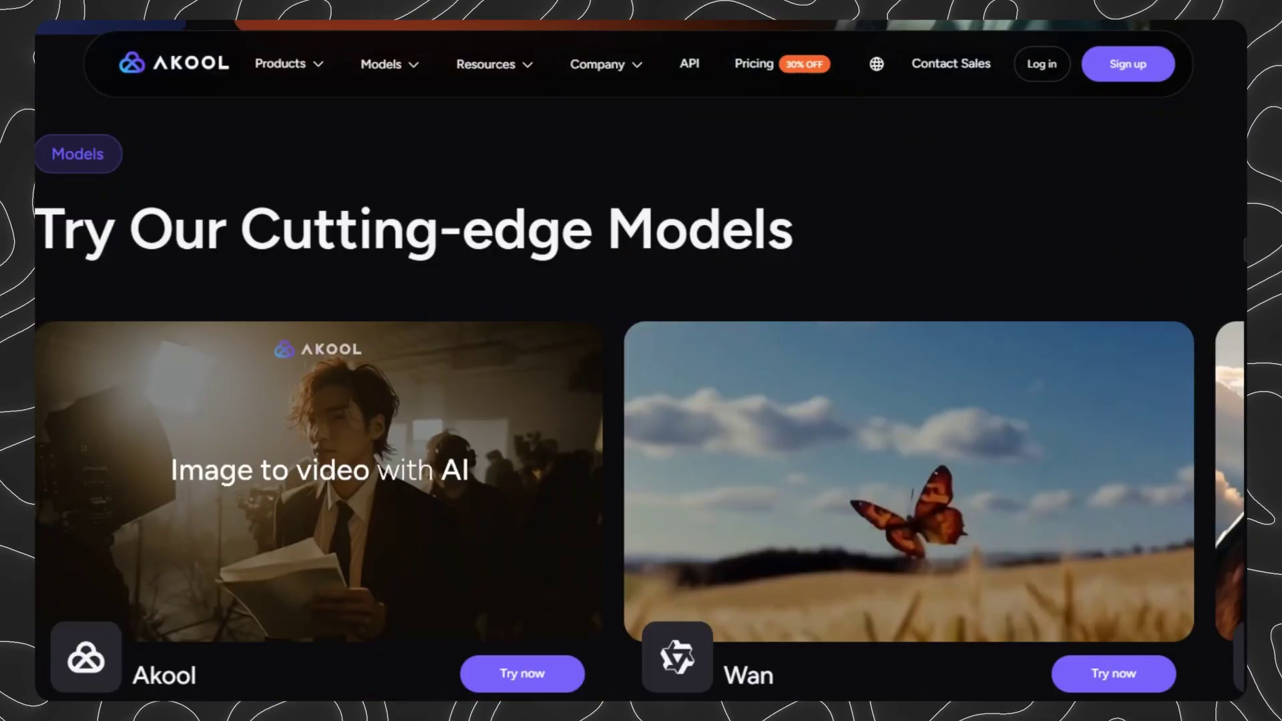
scroll(642, 401, down, 7)
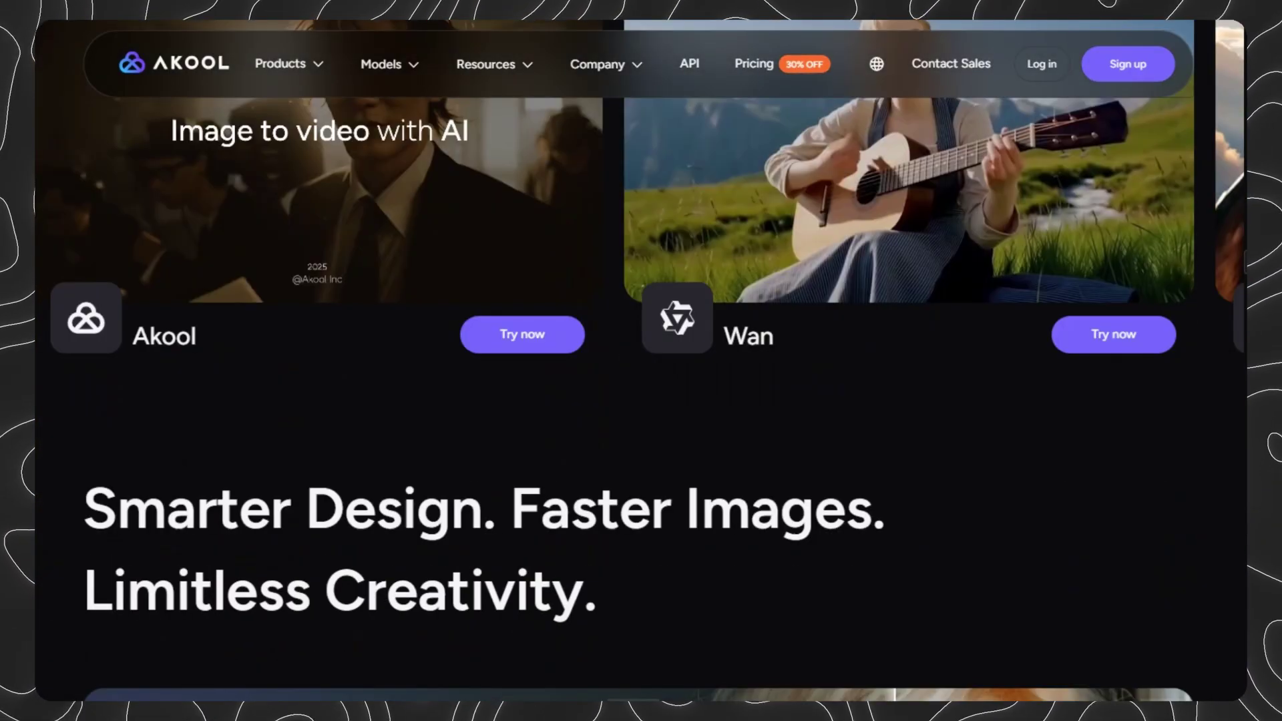
scroll(642, 401, down, 4)
scroll(642, 400, down, 9)
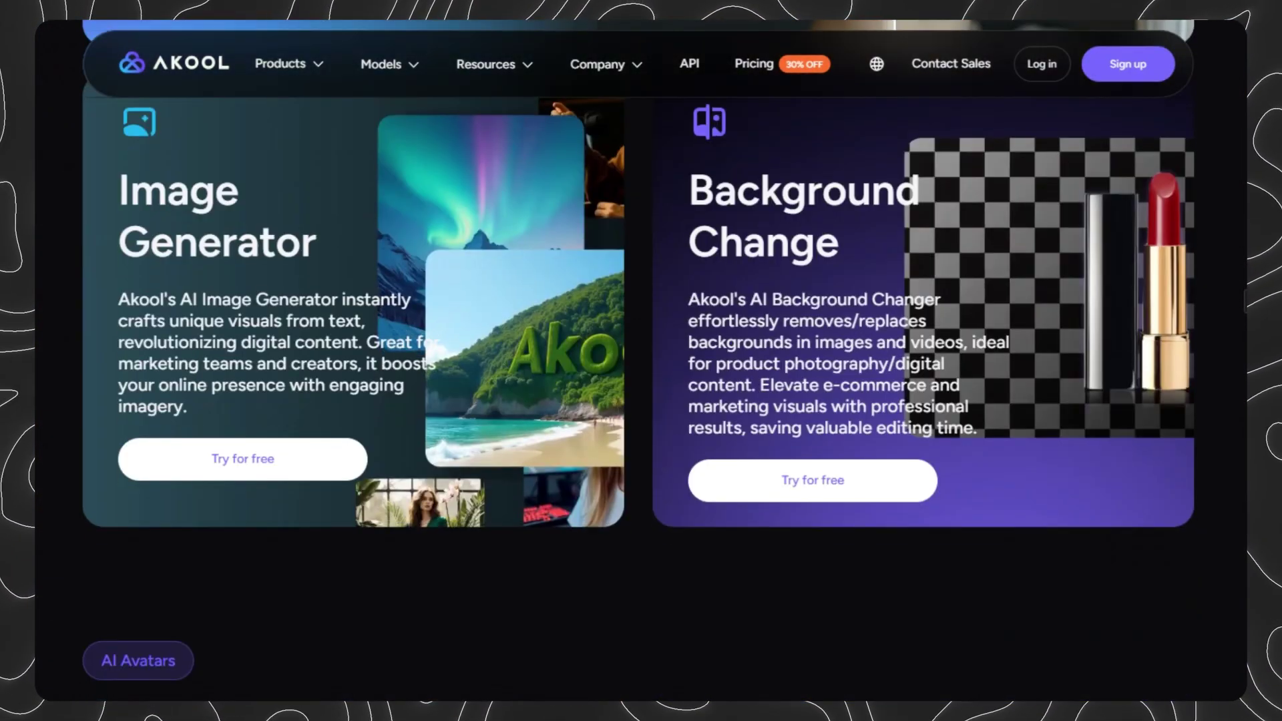
Step: Examine the premium AI avatars, the multilingual video demo, and the AI Avatar Generator section further down the home page
scroll(642, 400, down, 6)
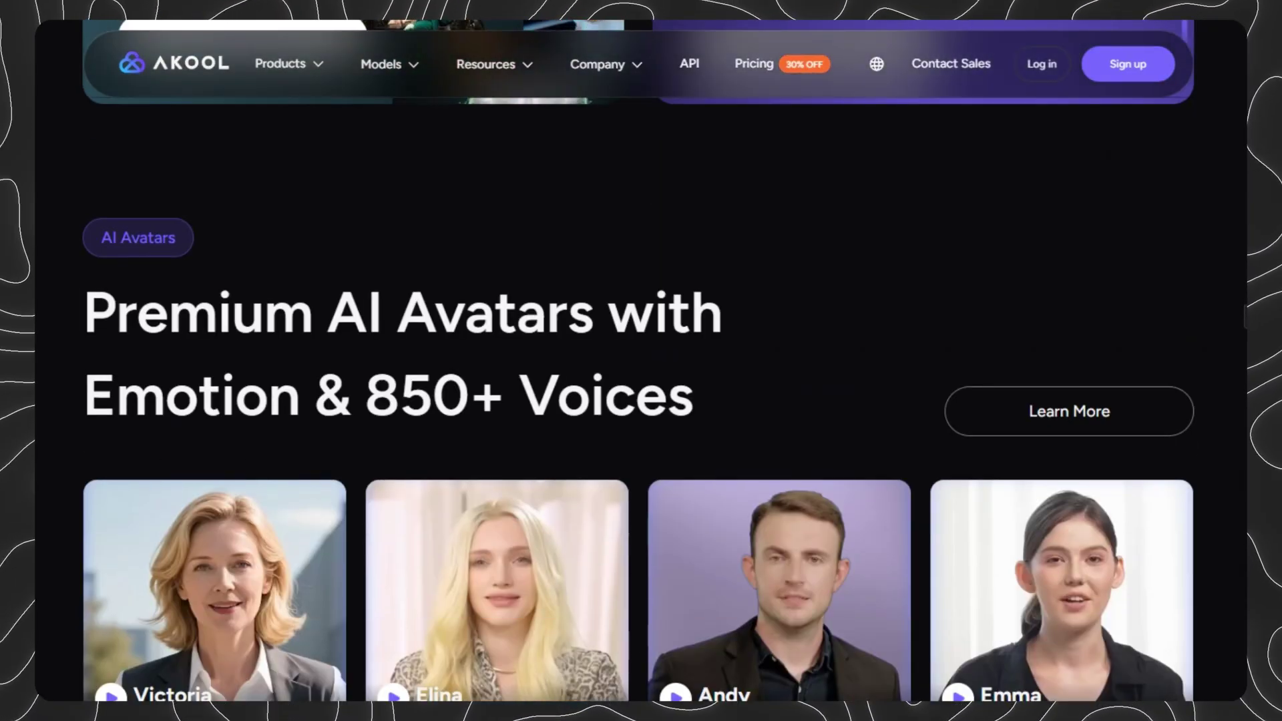
scroll(641, 401, down, 3)
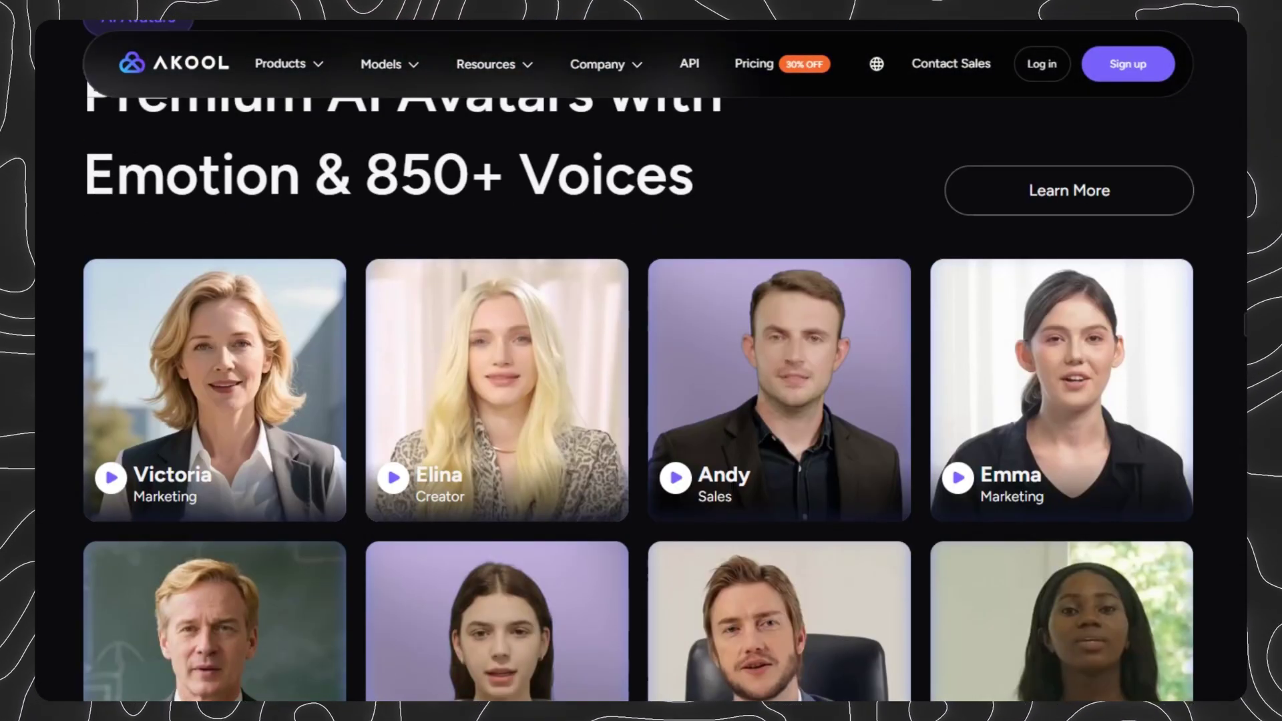
scroll(641, 401, down, 4)
scroll(641, 374, down, 7)
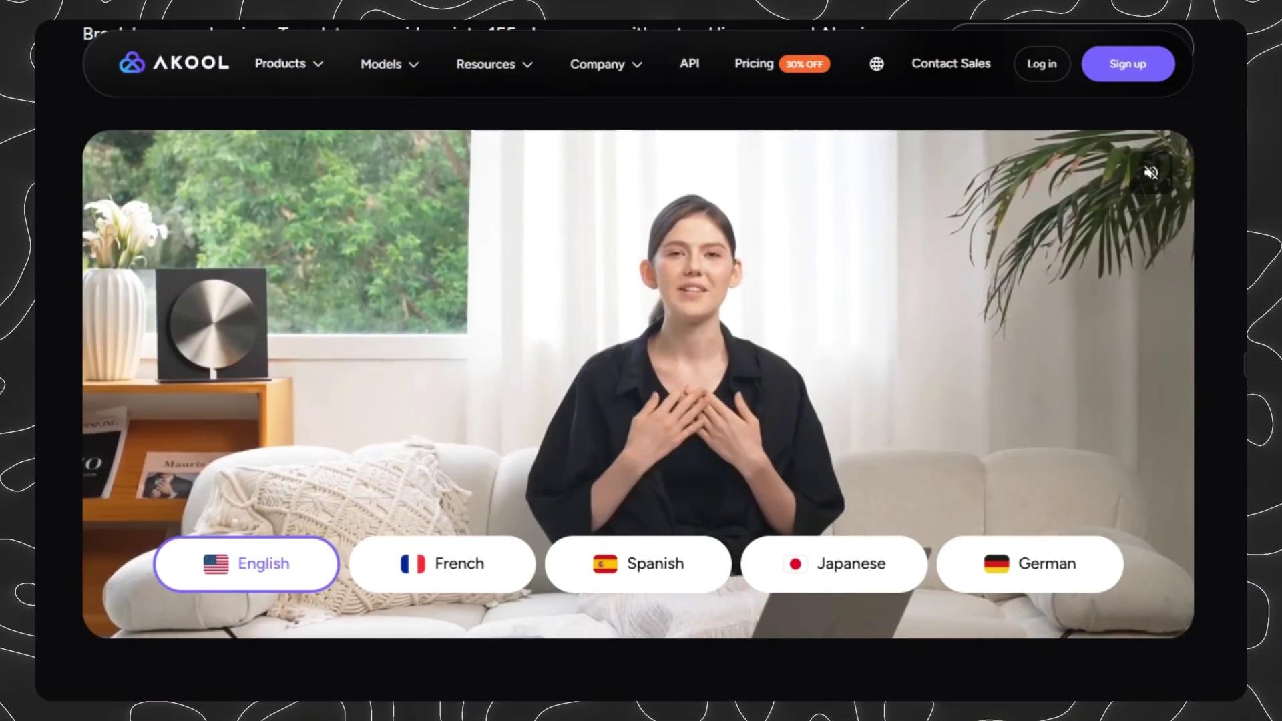
scroll(642, 374, down, 6)
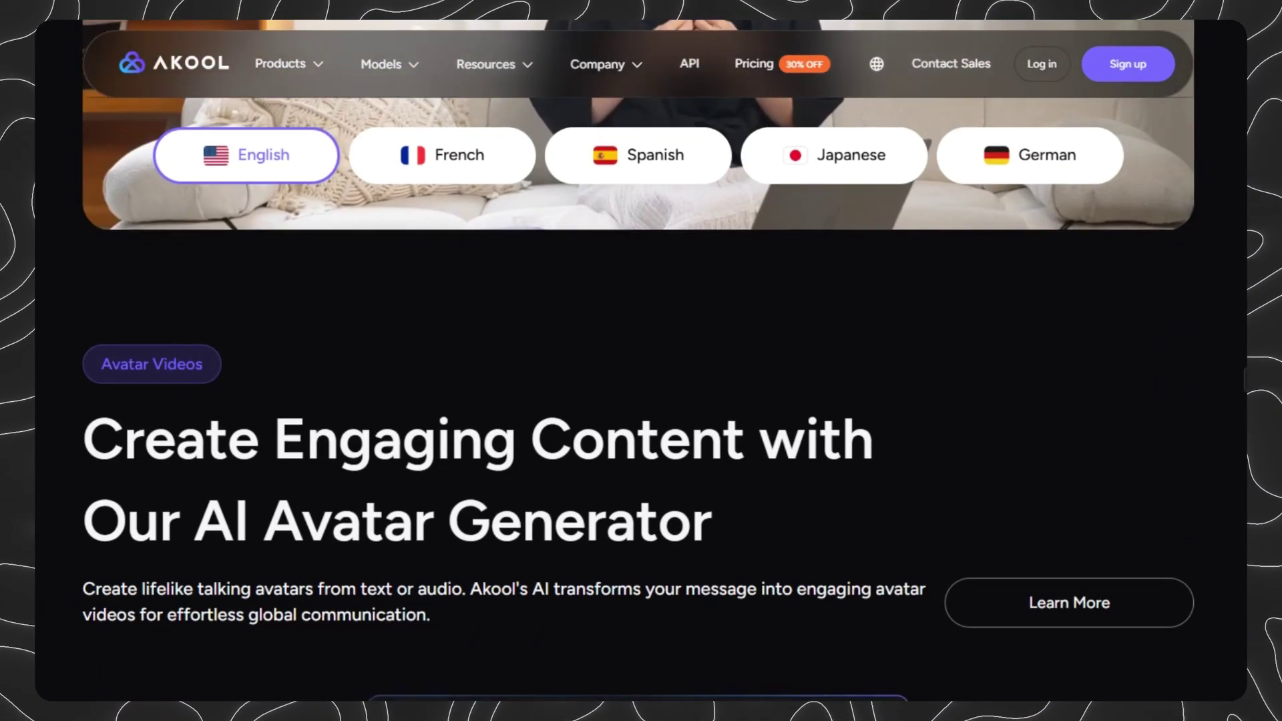
scroll(642, 373, down, 4)
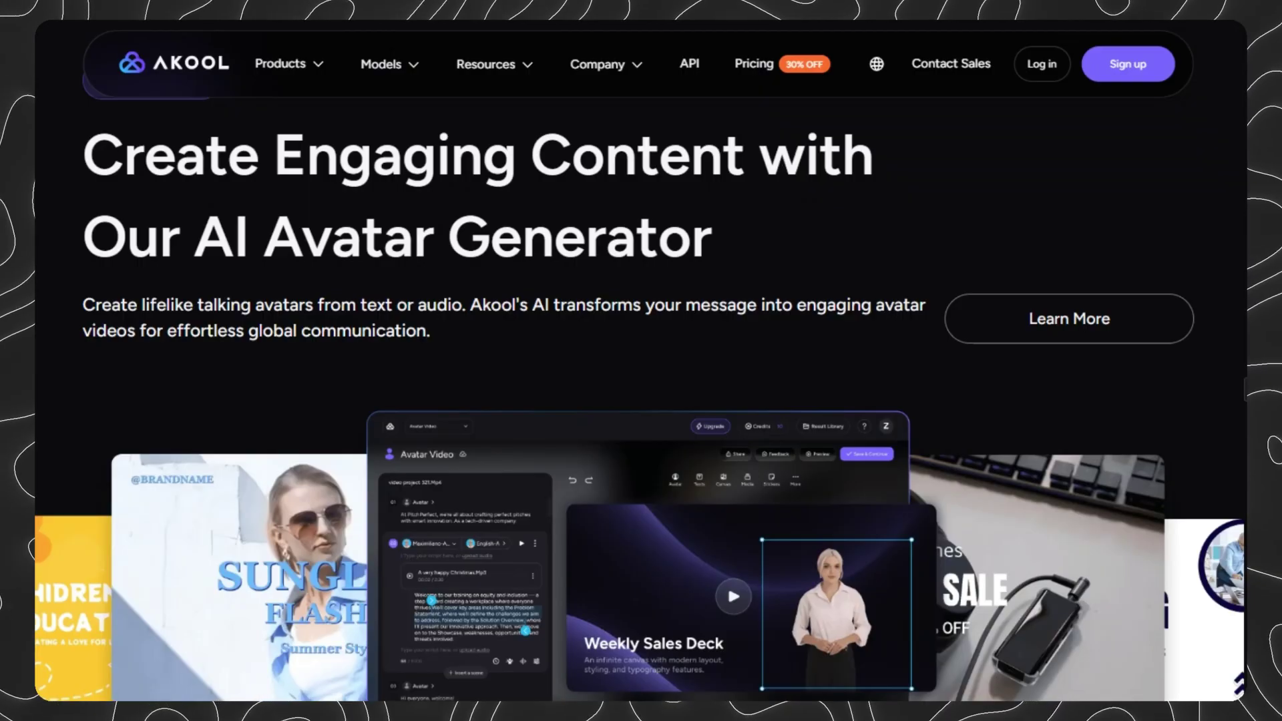